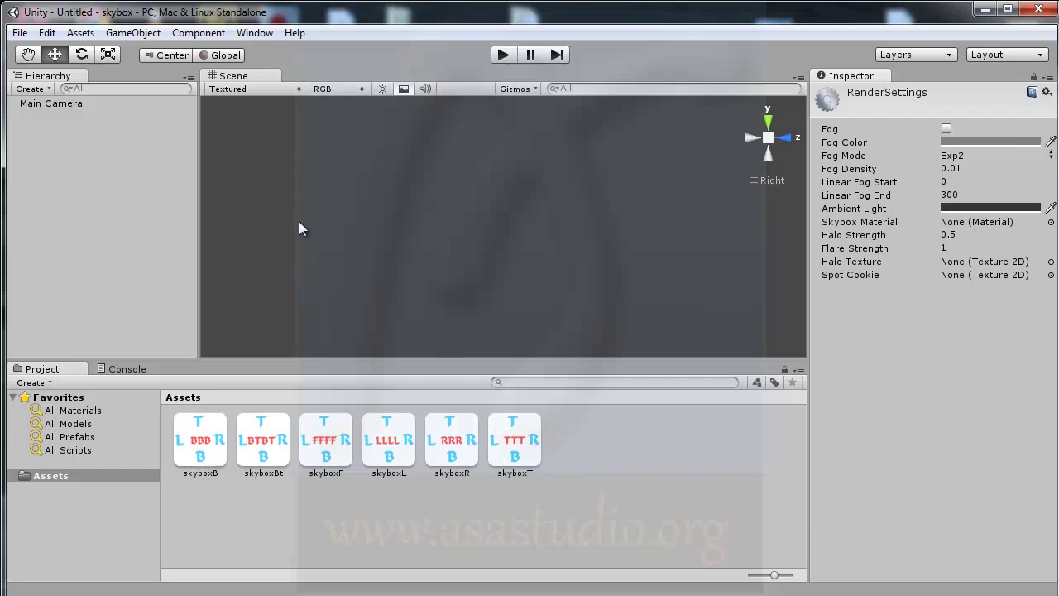
Create a new material named skybox in the Assets folder
click(41, 477)
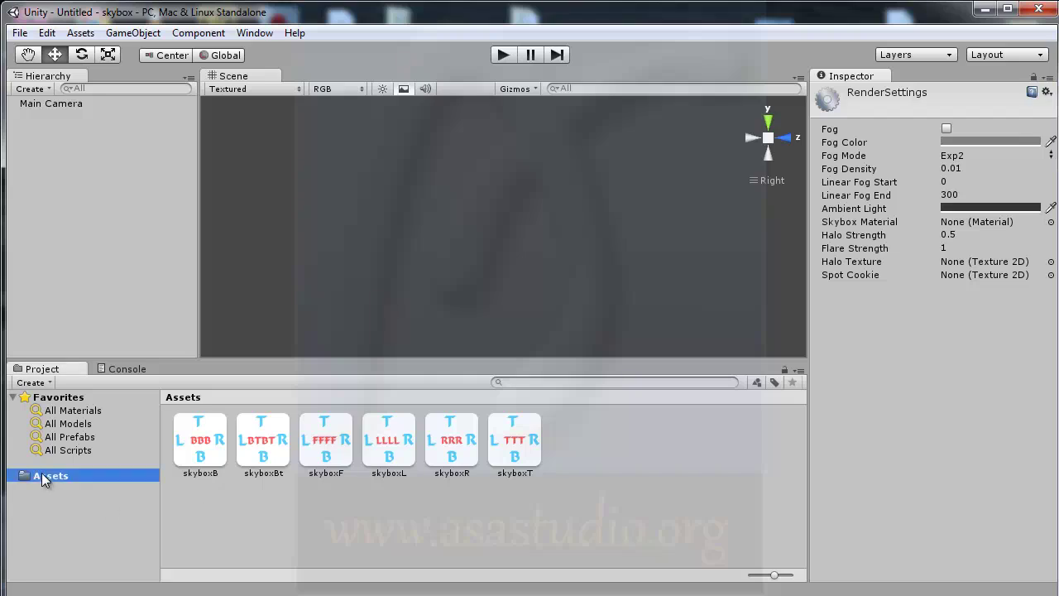
right_click(193, 496)
mouse_move(282, 239)
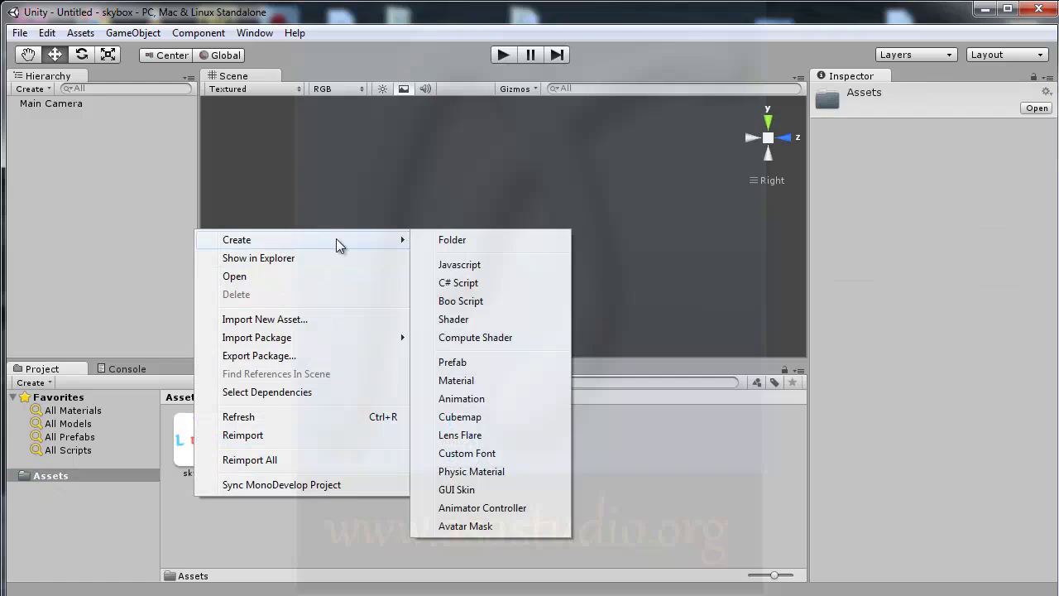
click(486, 382)
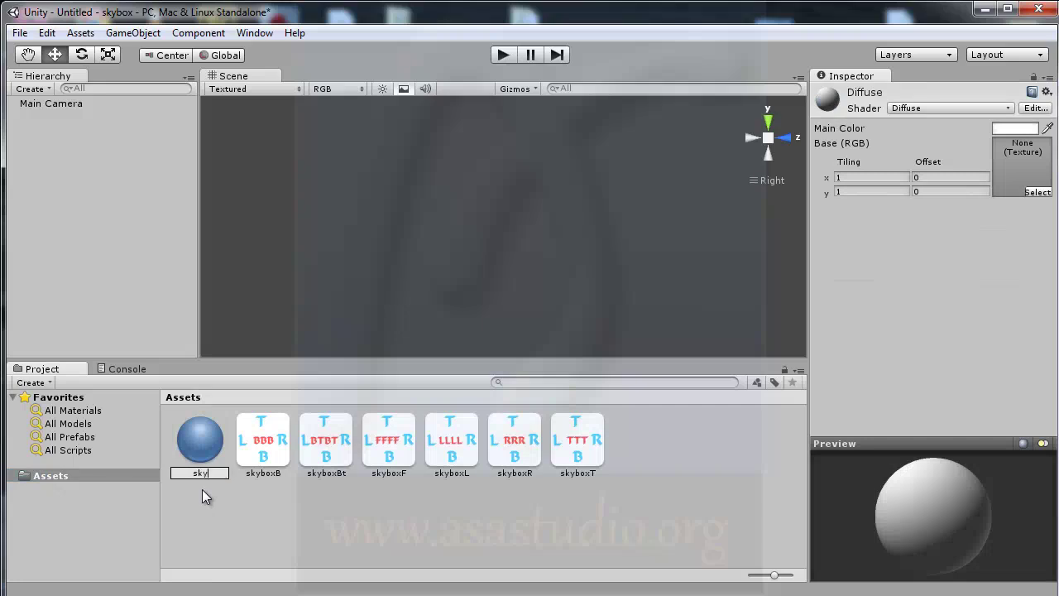
text(skybox)
key(Return)
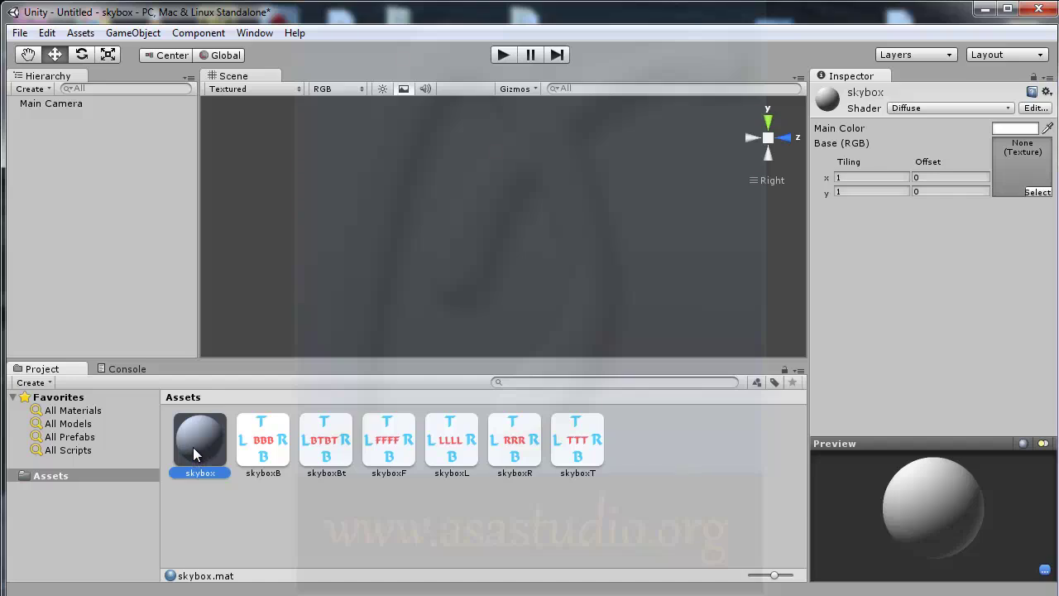
Change the skybox material's shader to RenderFX/Skybox
click(938, 108)
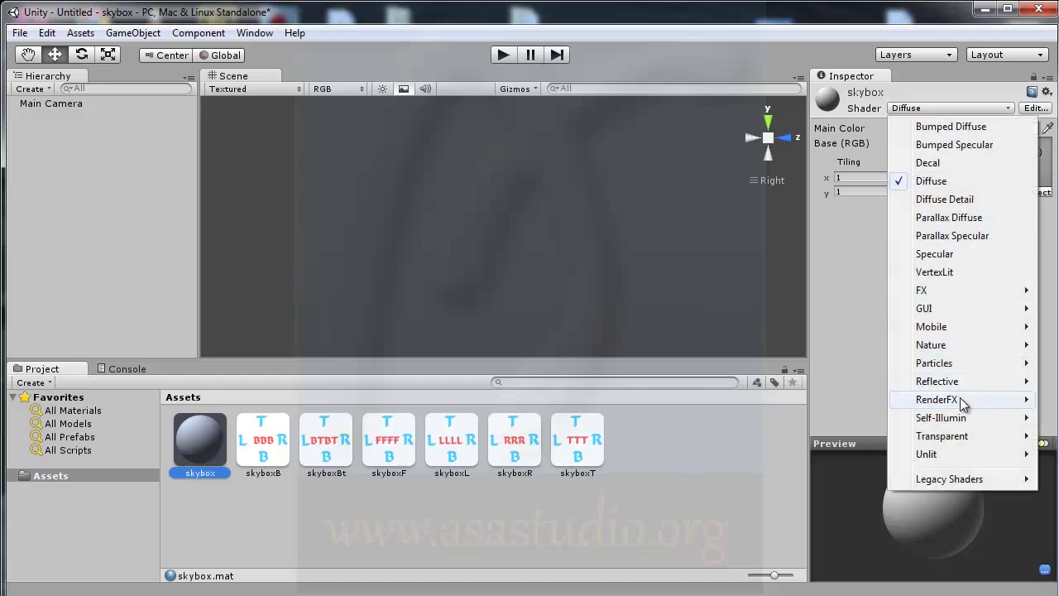
mouse_move(960, 399)
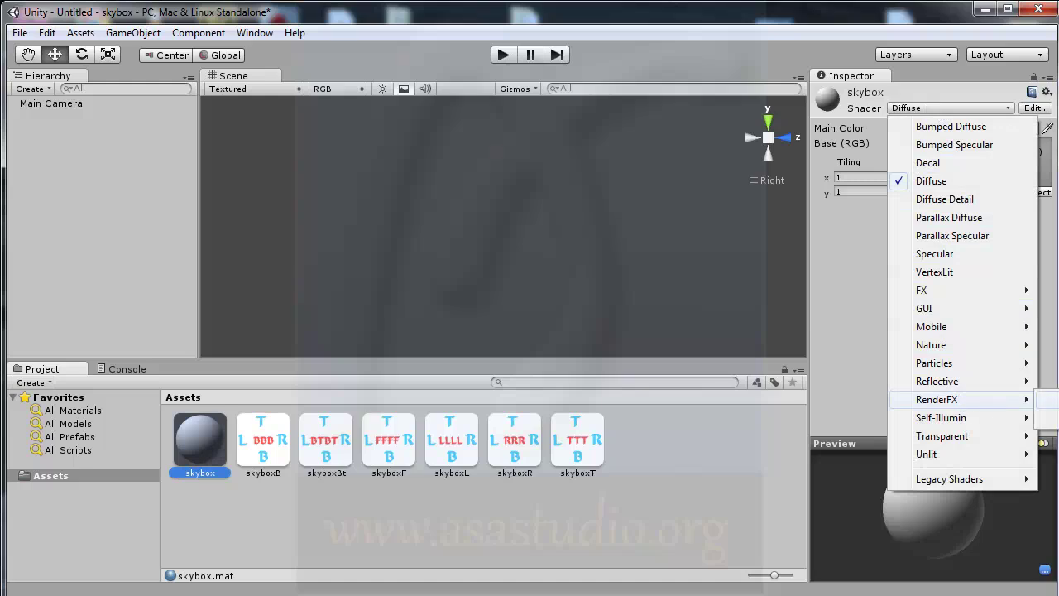
click(814, 398)
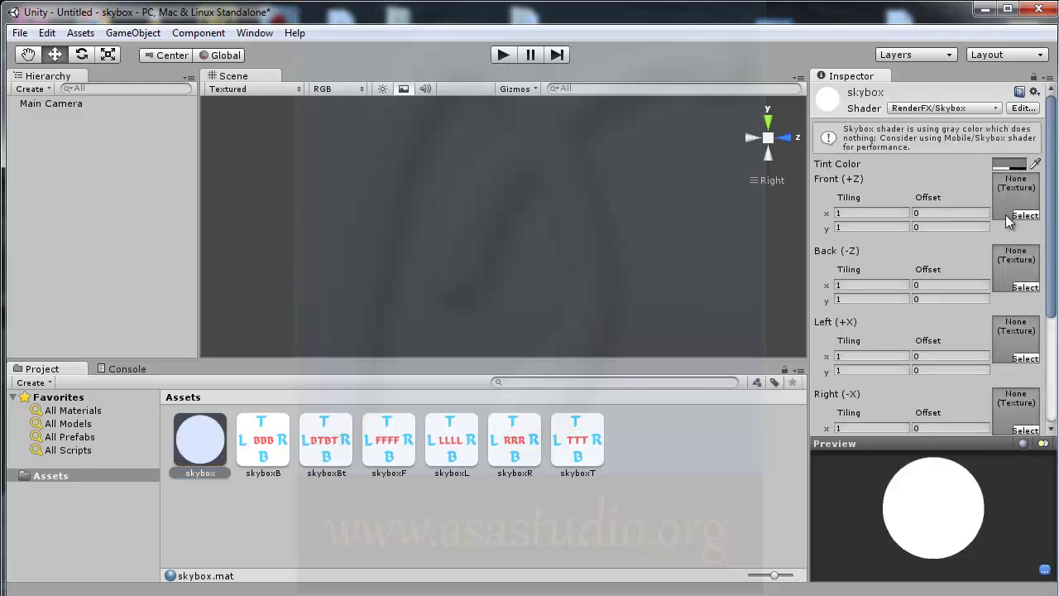
Inspect the skyboxB, skyboxBt, skyboxF, skyboxL, skyboxR and skyboxT textures one after another
click(265, 439)
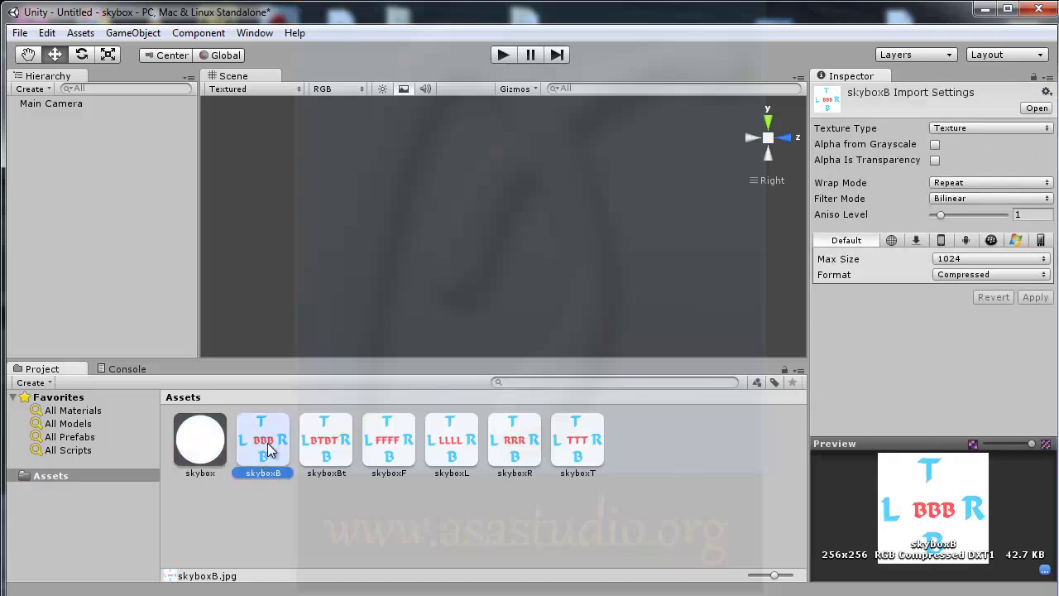
click(323, 444)
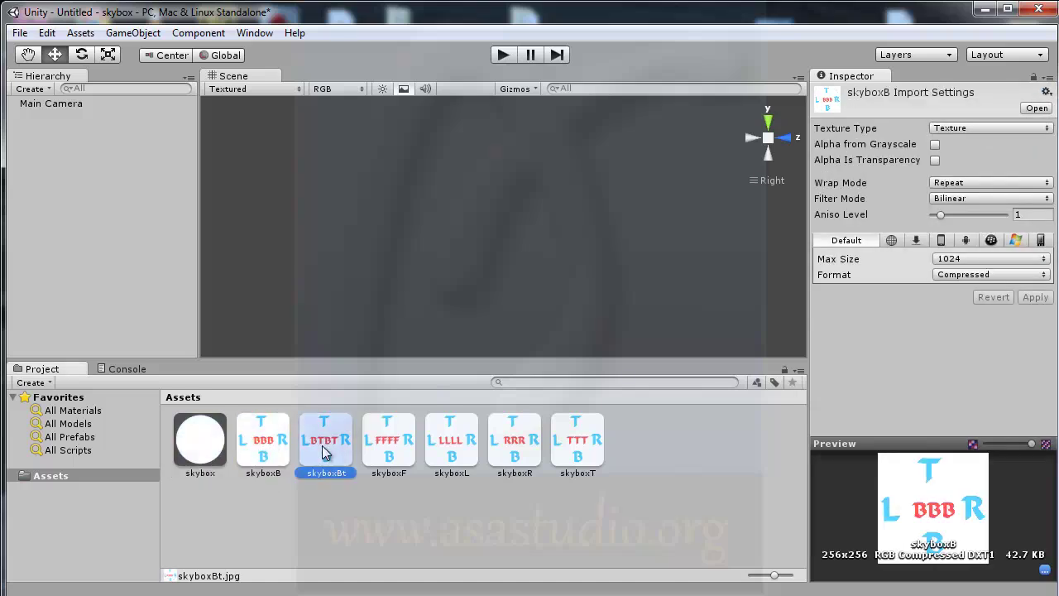
click(394, 449)
click(447, 447)
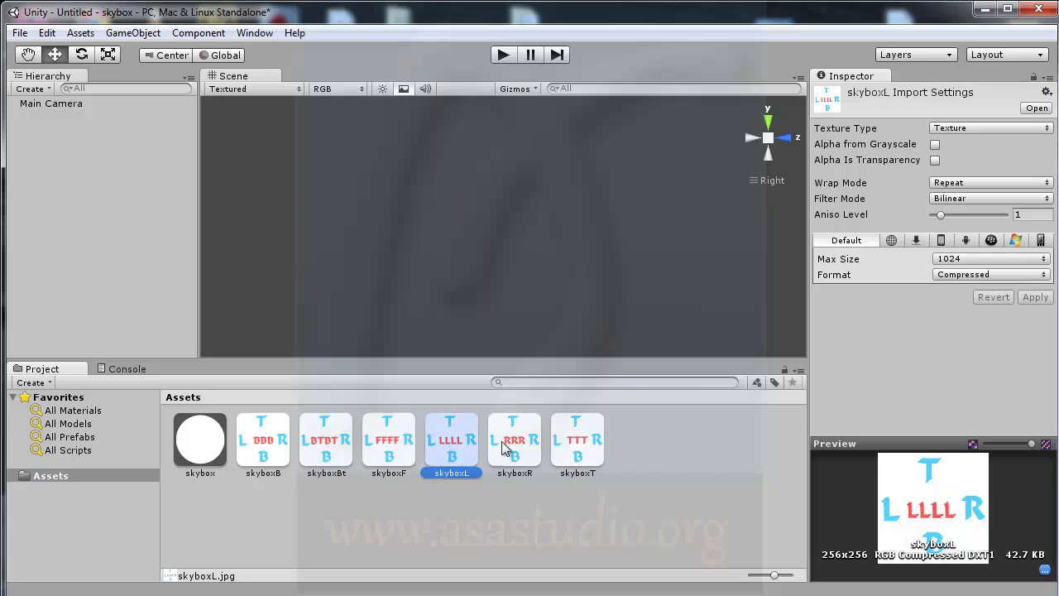
click(526, 445)
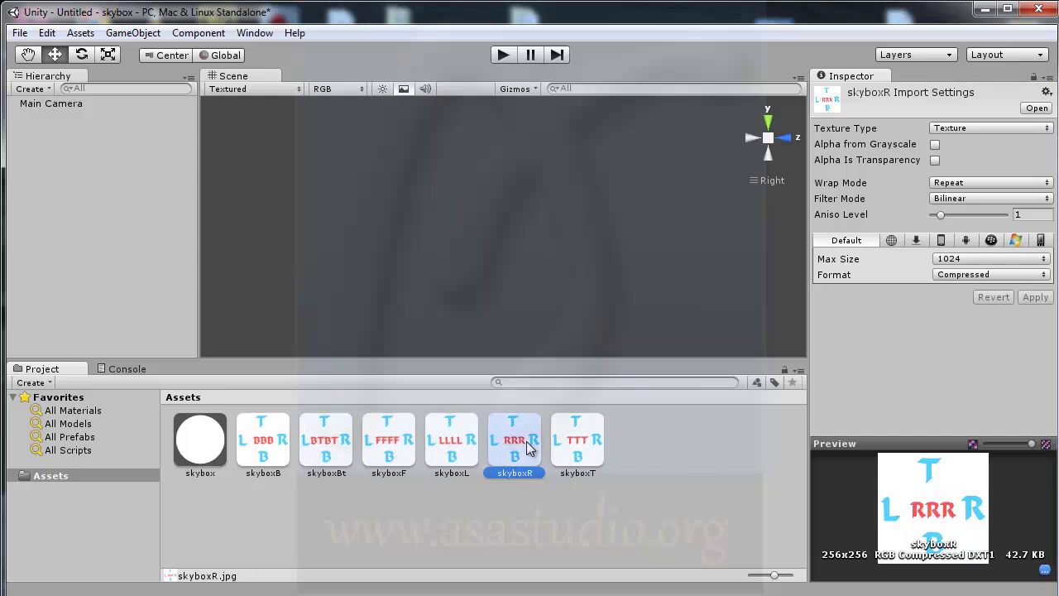
click(582, 442)
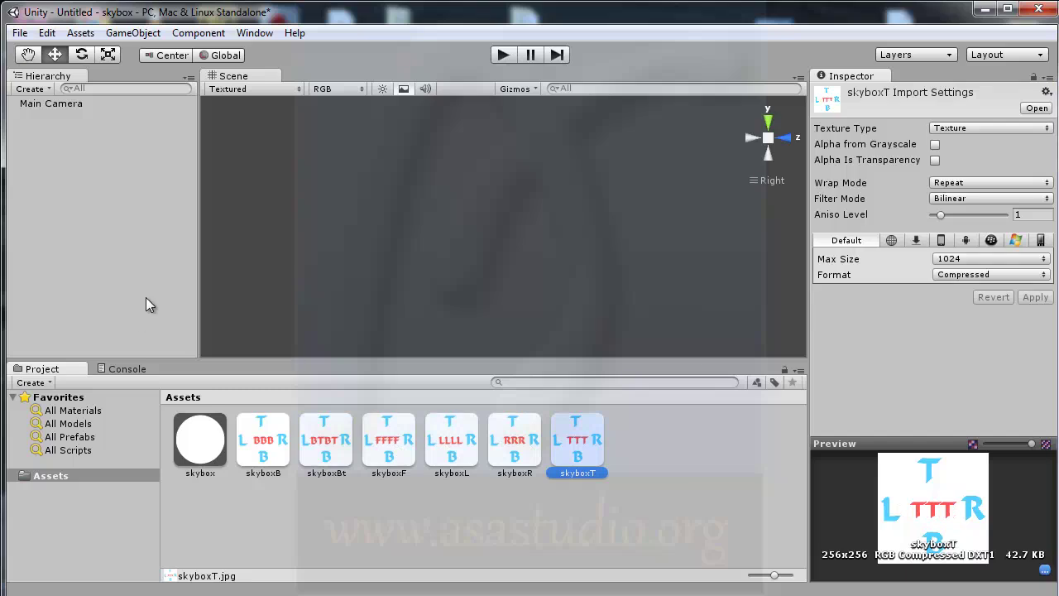
Assign the skyboxF texture to the skybox material's Front (+Z) slot and set its X and Y tiling to 4
click(207, 442)
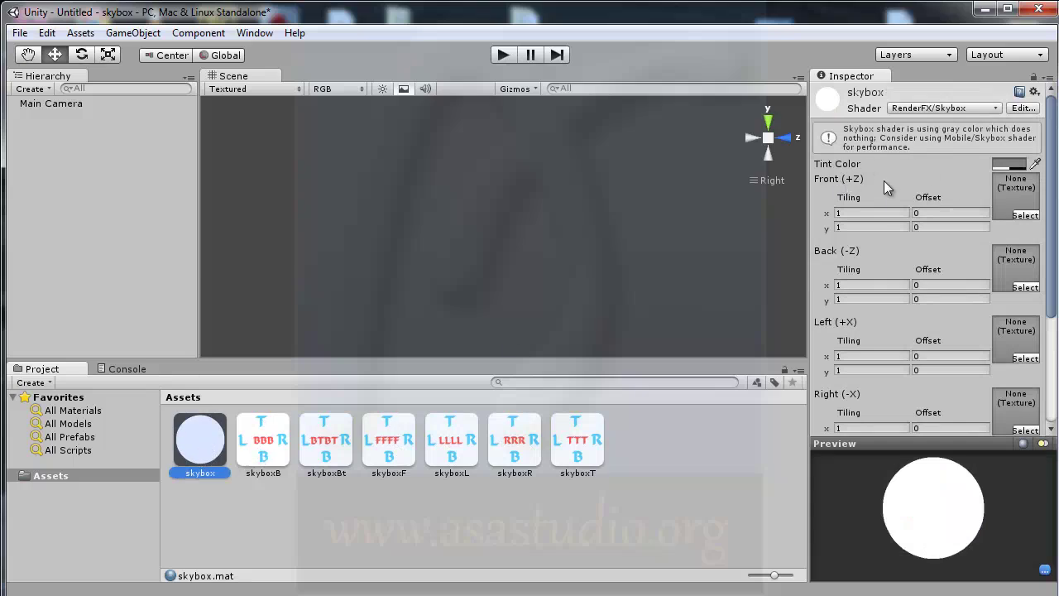
drag(385, 450, 1016, 208)
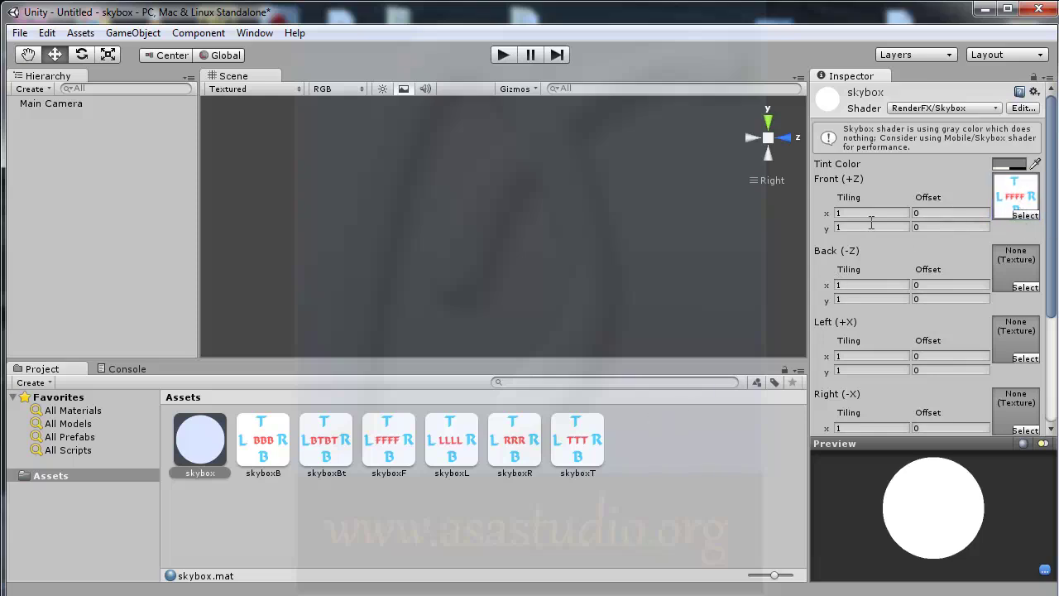
click(844, 214)
text(4)
click(865, 225)
drag(840, 225, 834, 225)
text(4)
Assign the skyboxB texture to the Back (-Z) slot and set its X and Y tiling to 4
click(256, 444)
drag(256, 444, 1016, 281)
click(848, 284)
text(4)
key(Tab)
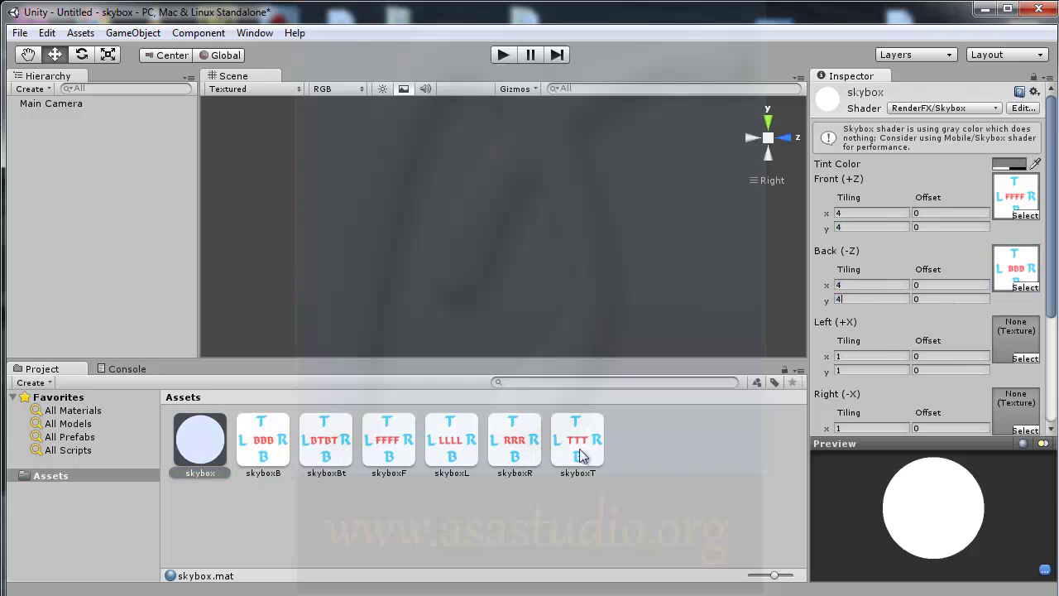
Assign skyboxL to the Left (+X) slot and skyboxR to the Right (-X) slot, each with X and Y tiling of 4
drag(1055, 295, 1054, 406)
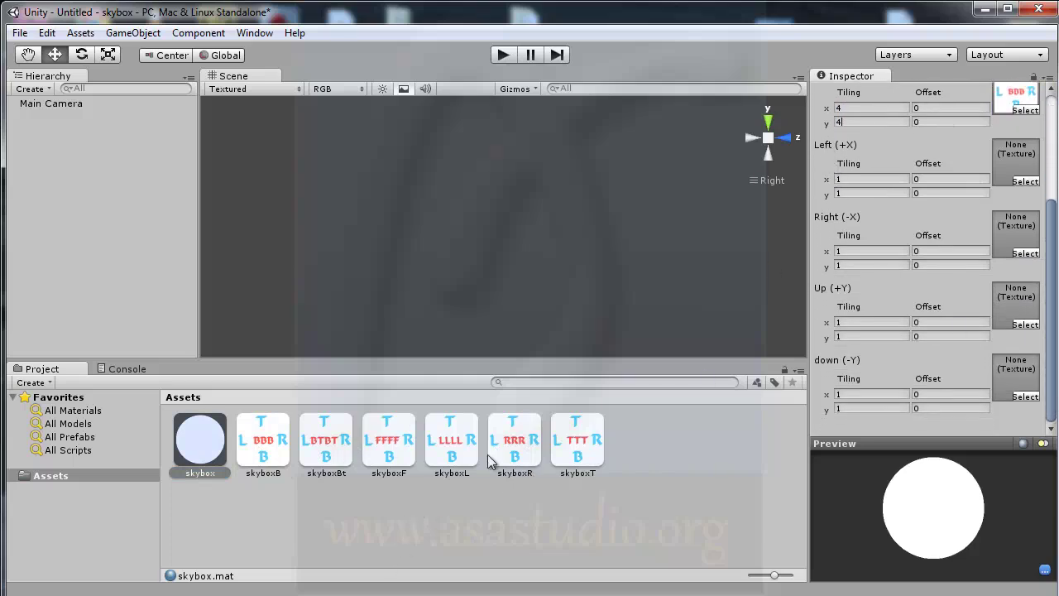
drag(456, 447, 1015, 164)
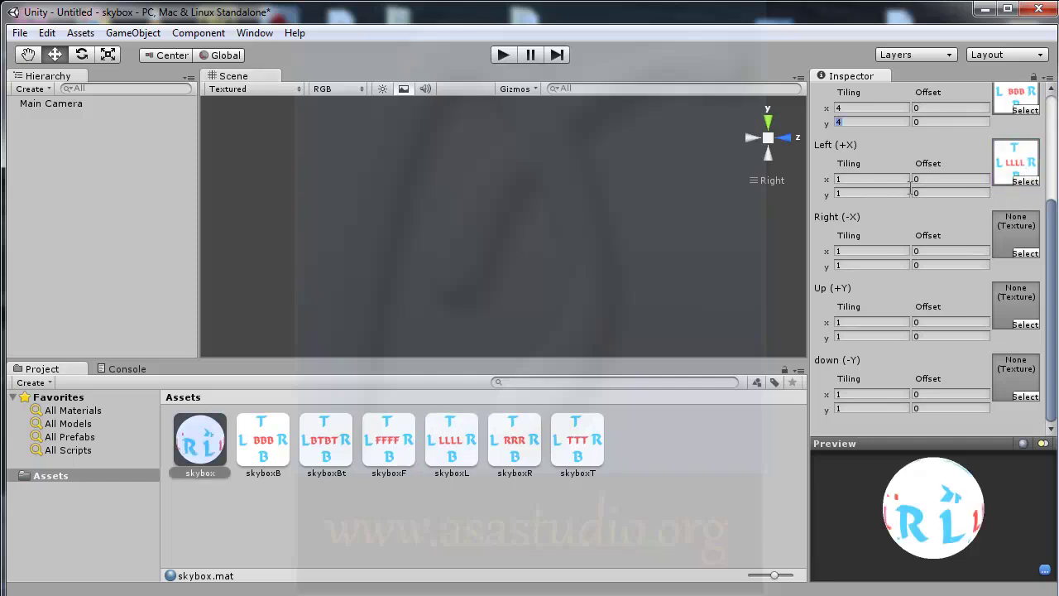
click(854, 179)
text(44)
drag(515, 438, 1038, 246)
click(832, 251)
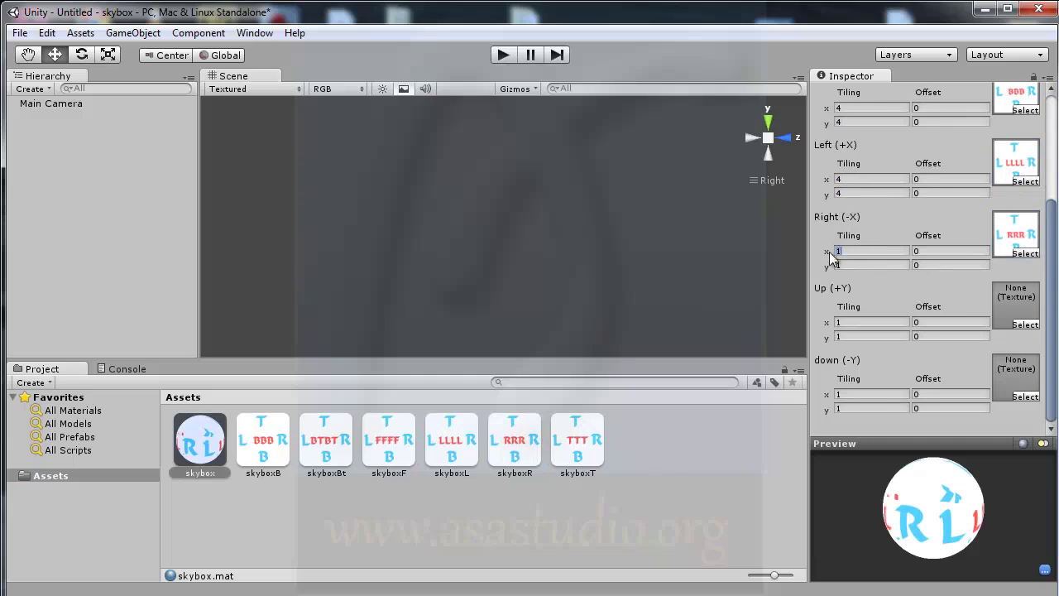
text(44)
Assign skyboxT to the Up (+Y) slot and skyboxBt to the down (-Y) slot, each with X and Y tiling of 4
drag(577, 442, 1016, 307)
click(842, 322)
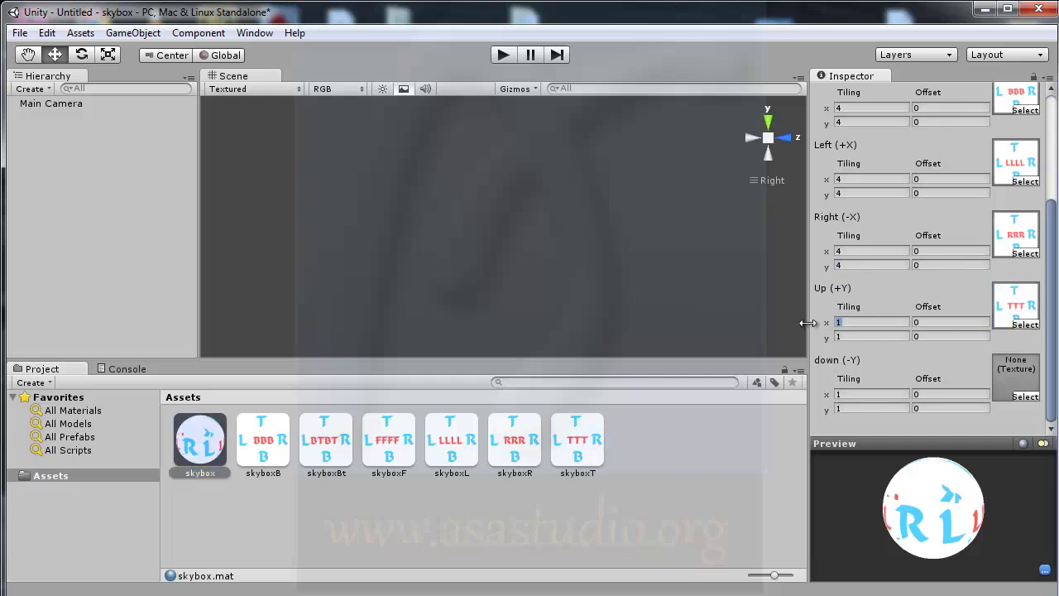
text(4)
click(860, 337)
text(4)
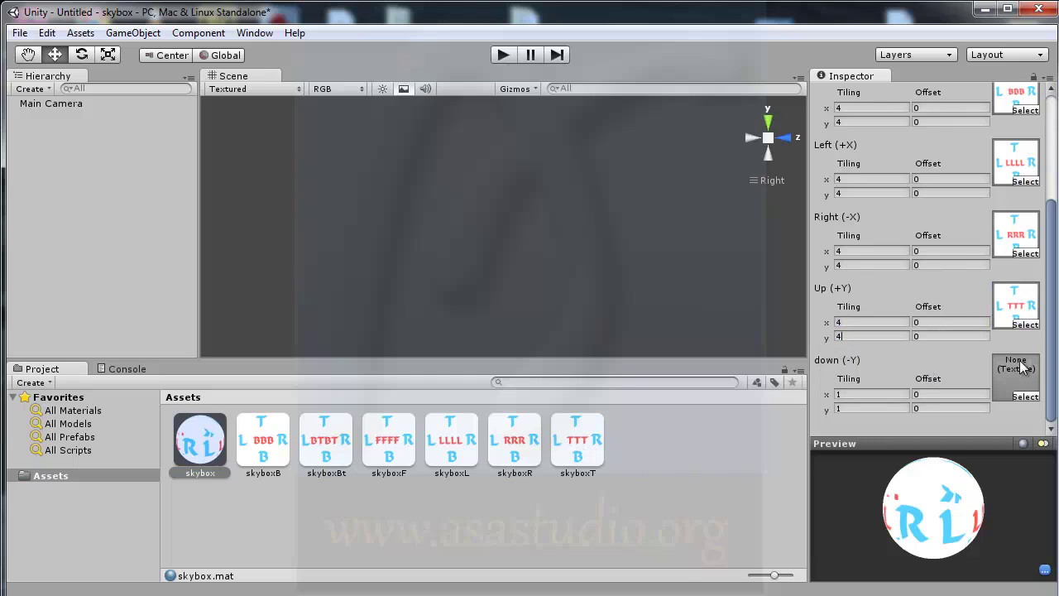
drag(325, 447, 1014, 384)
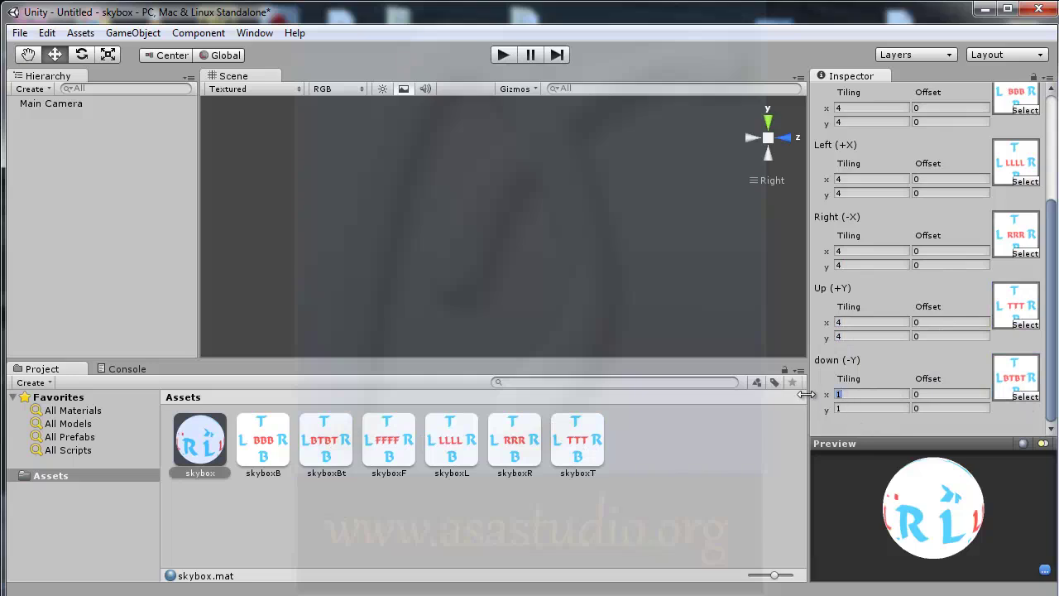
text(4)
Set the skybox material as the Skybox Material in the scene's Render Settings
click(47, 34)
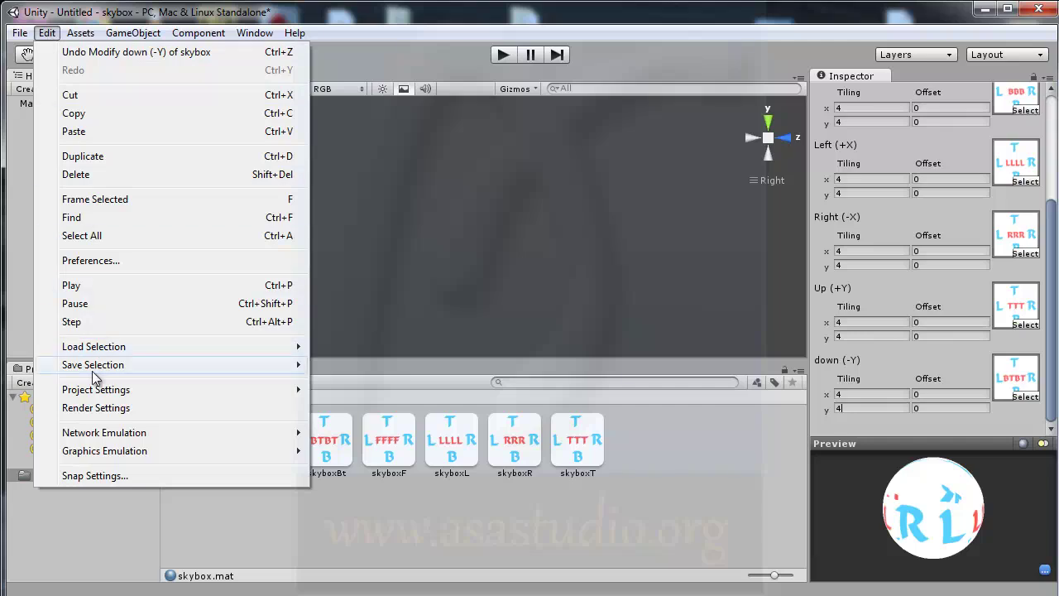
click(93, 409)
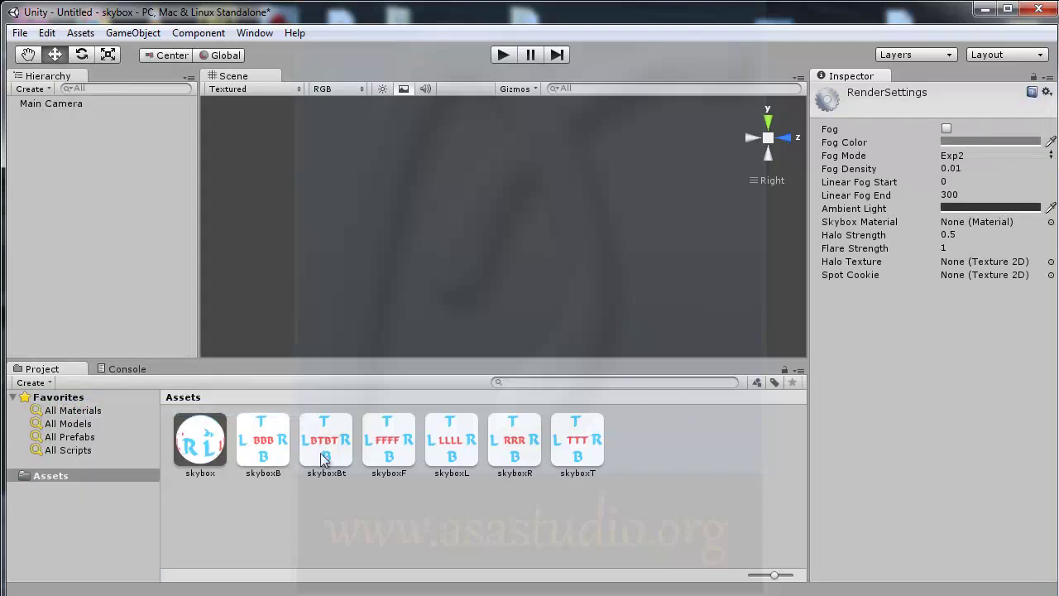
drag(200, 443, 962, 225)
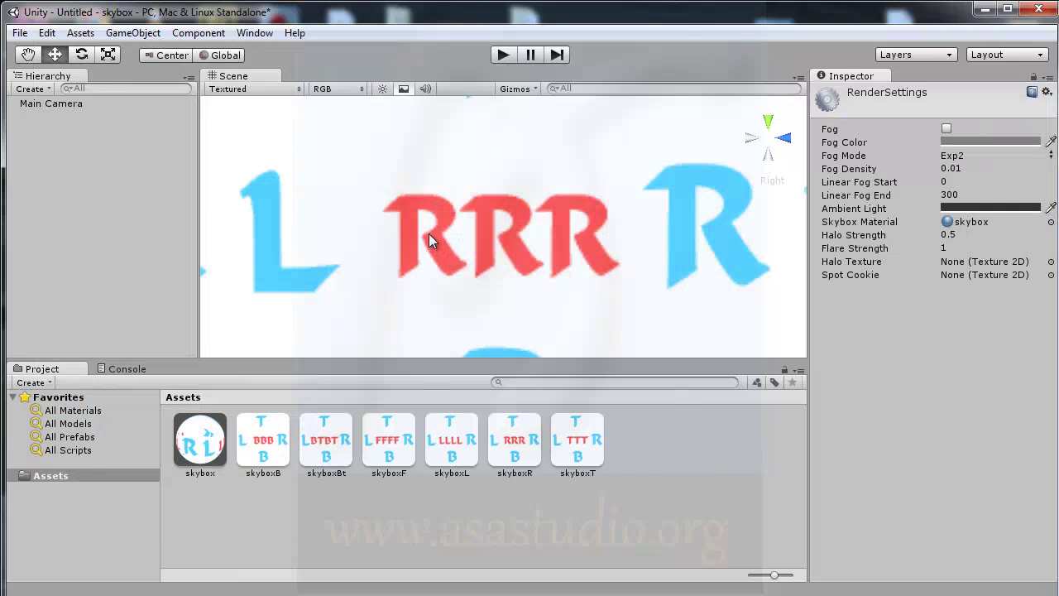
Rotate the Main Camera to about 17.21 on X and open the Game view in a floating window
click(38, 103)
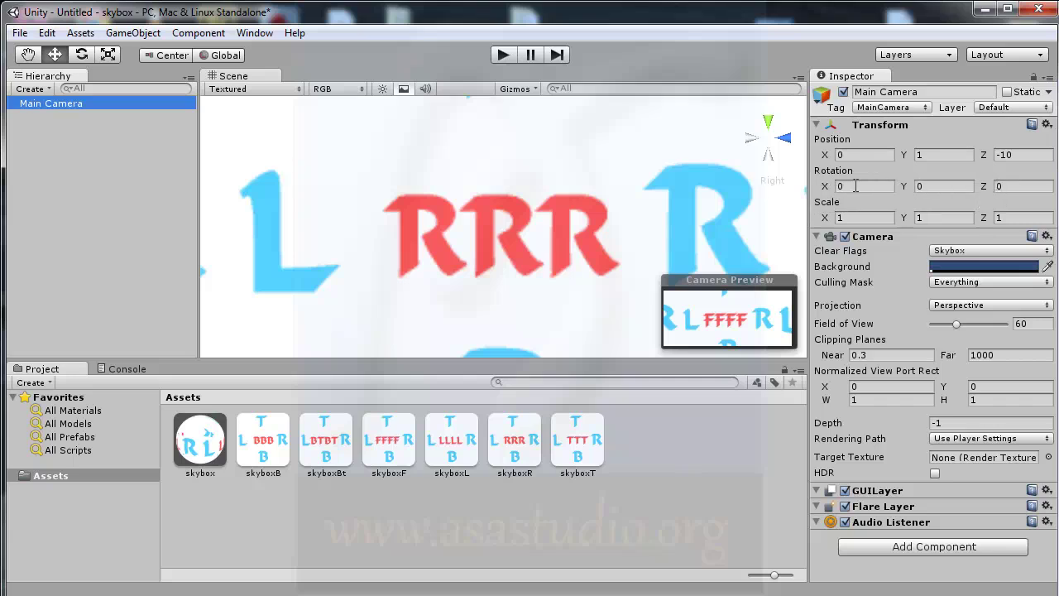
drag(824, 188, 1025, 192)
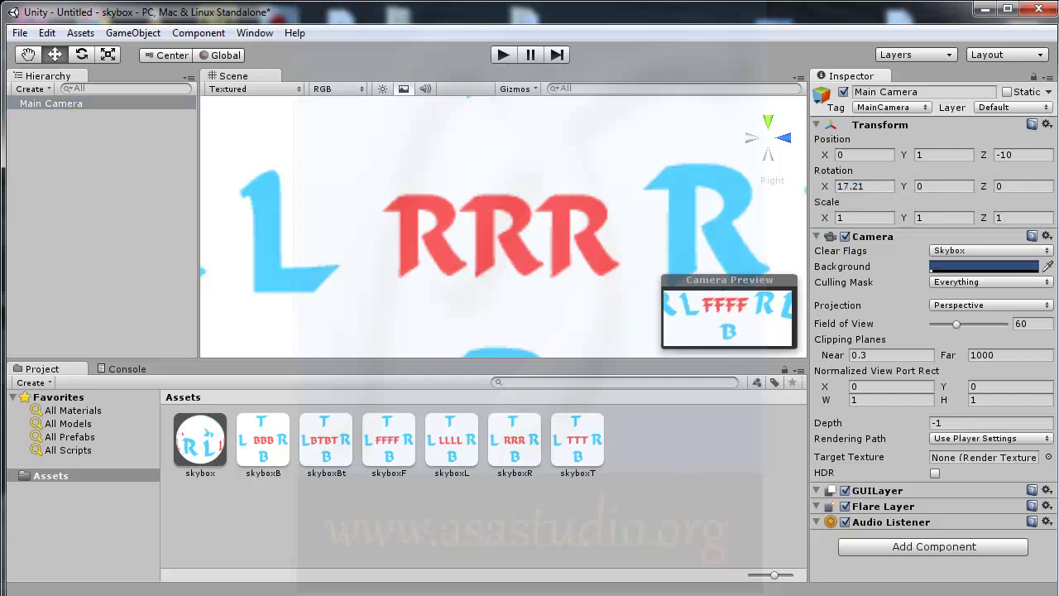
key(ctrl+2)
drag(471, 348, 443, 304)
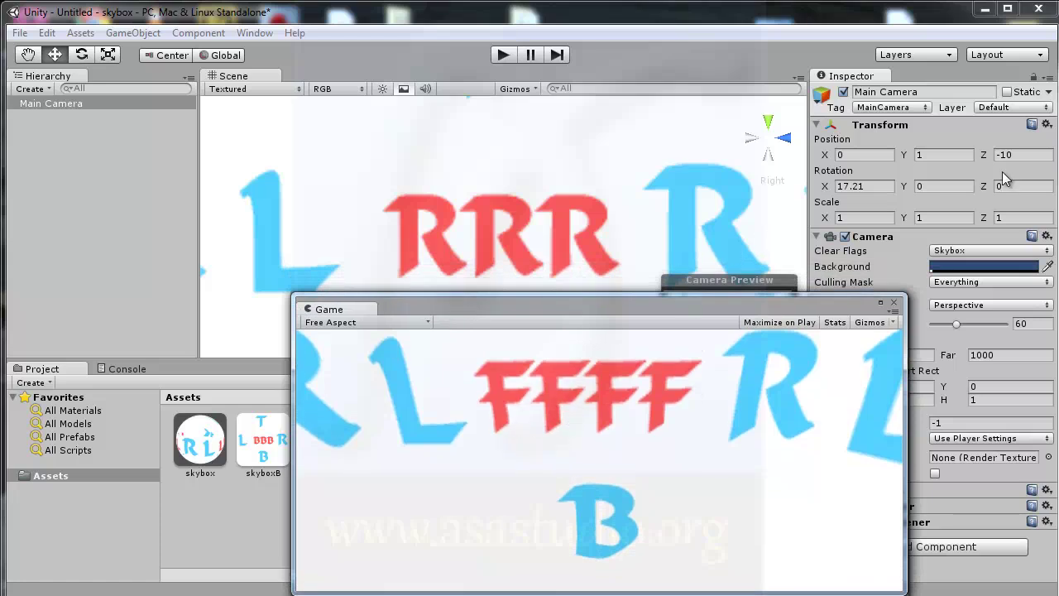
Rotate the Main Camera to about 6.24 on X and 219.49 on Y to check the skybox sides in the Game view
drag(824, 186, 530, 266)
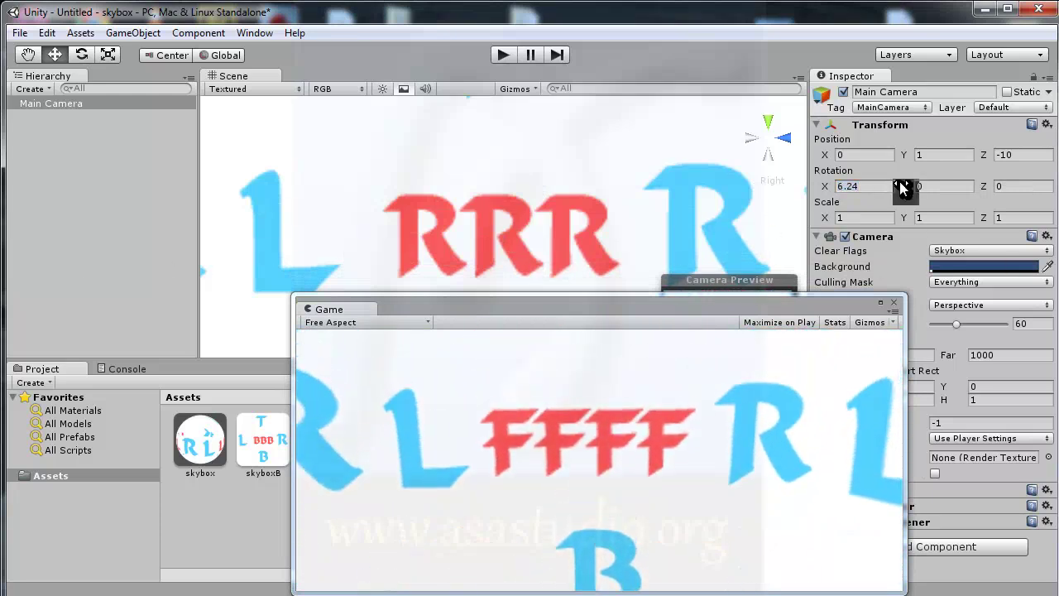
drag(900, 185, 829, 220)
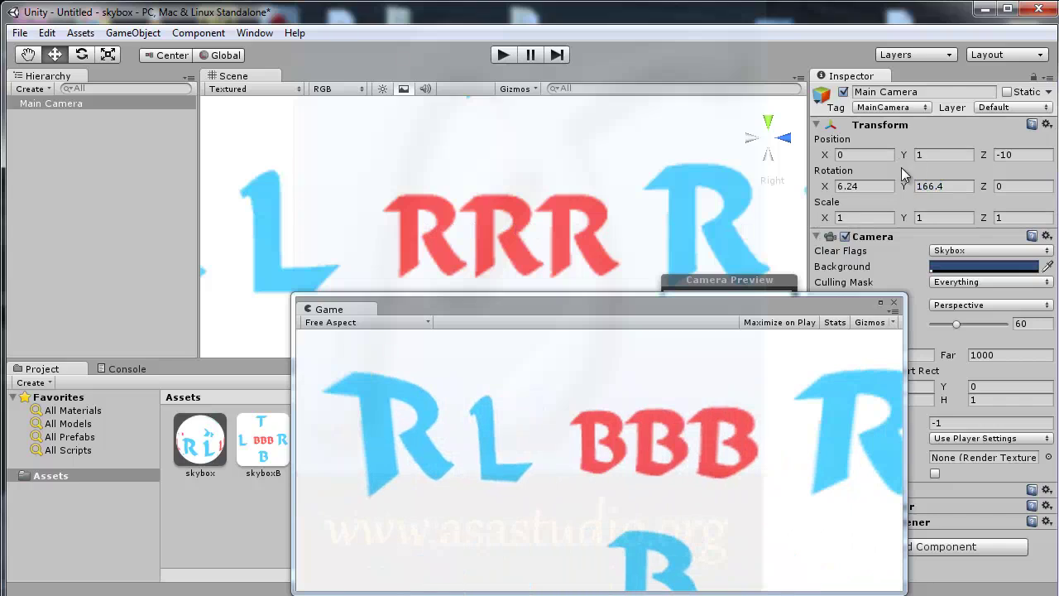
drag(905, 187, 23, 198)
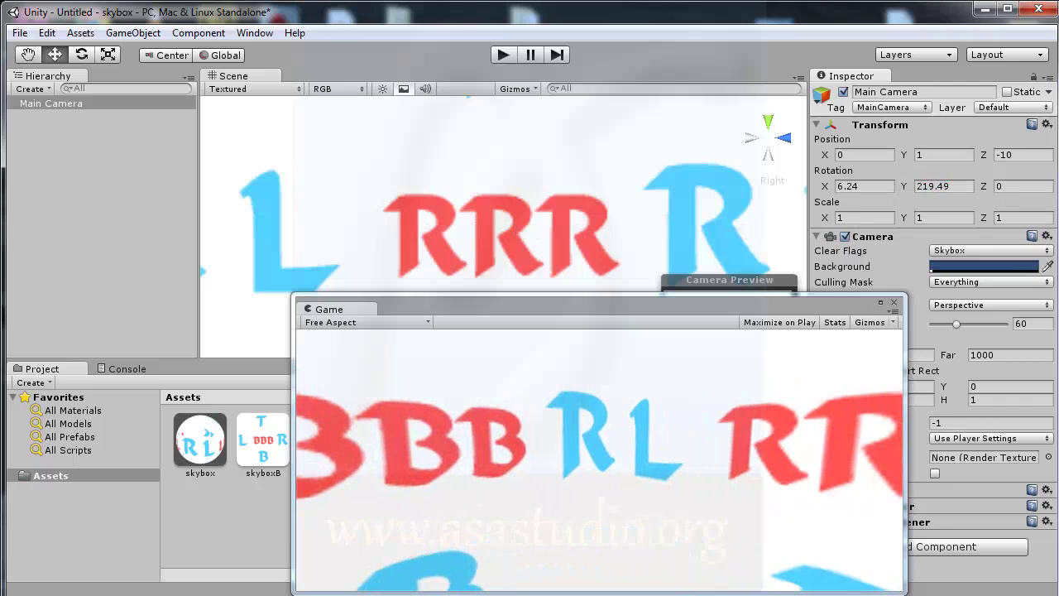
Set the Main Camera's Y rotation to 0 and its X rotation to about -83.3, facing the skybox's upper side
click(953, 182)
text(0)
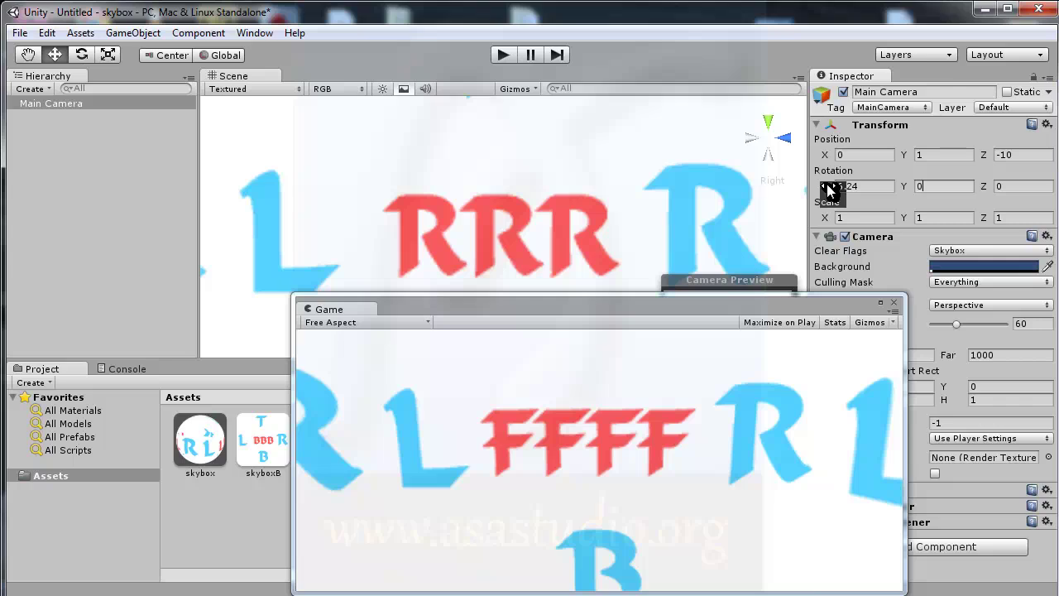
drag(822, 189, 638, 215)
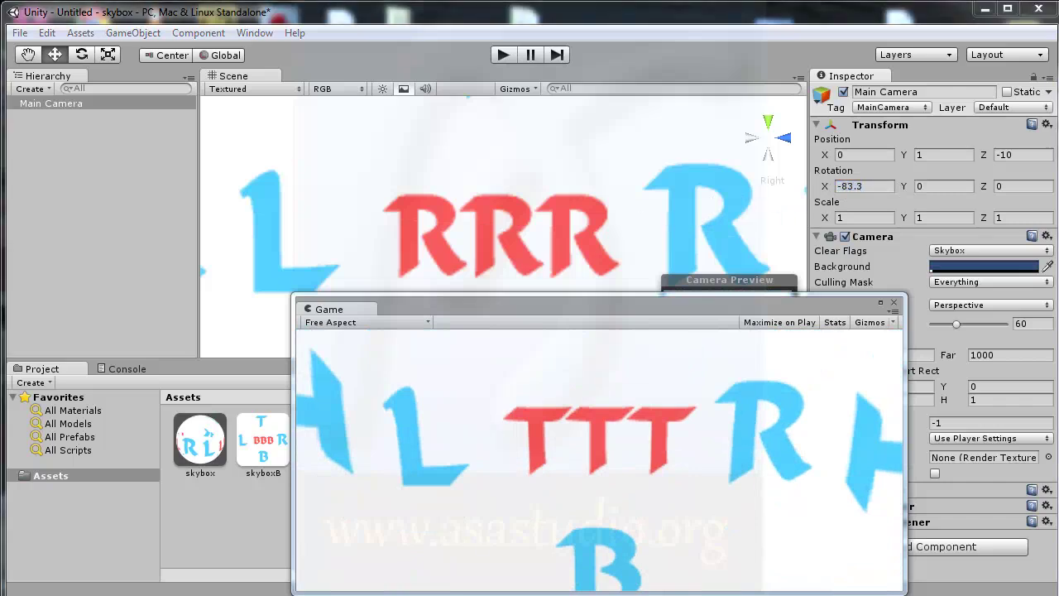
Switch to Adobe Photoshop 7.0 by launching it from the installed programs
key(super)
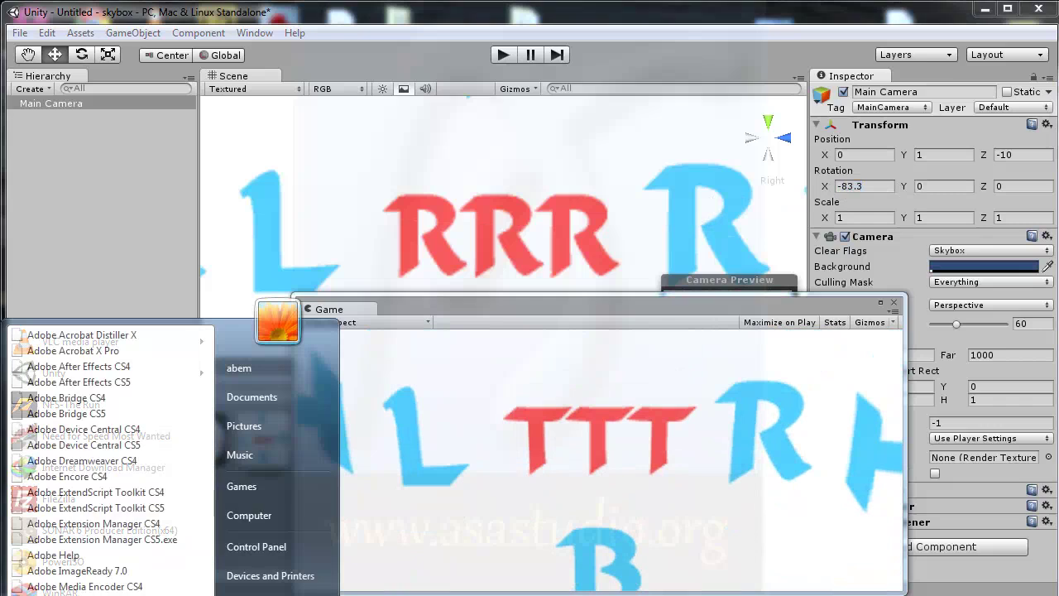
mouse_move(208, 381)
mouse_down()
mouse_move(213, 488)
mouse_move(206, 395)
mouse_up()
scroll(206, 396, down, 1)
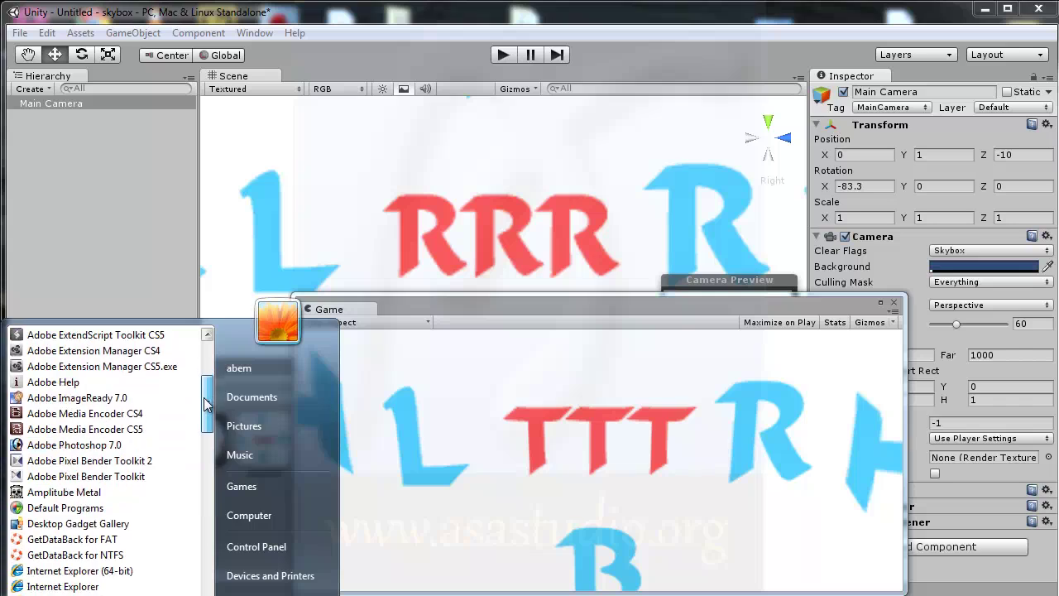
click(71, 446)
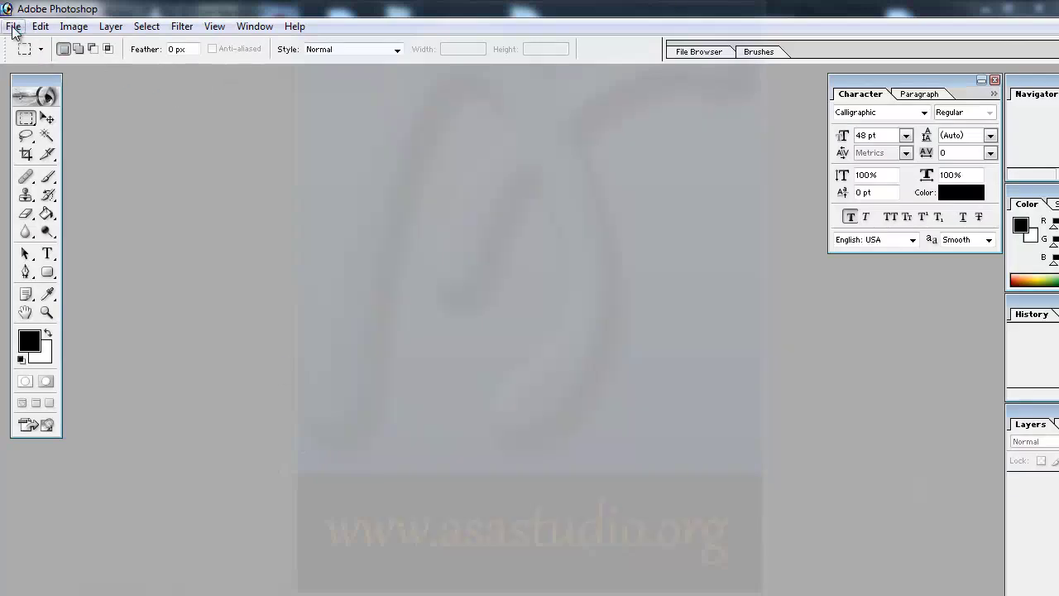
Create a new 500 by 500 pixel RGB image with white contents and enlarge its window around the canvas
click(13, 30)
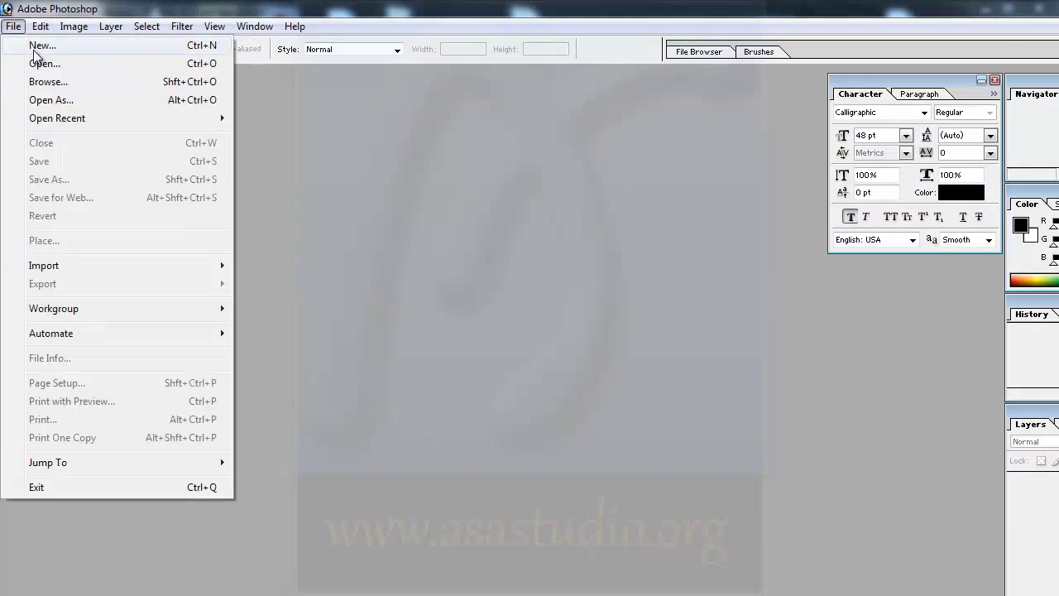
click(35, 47)
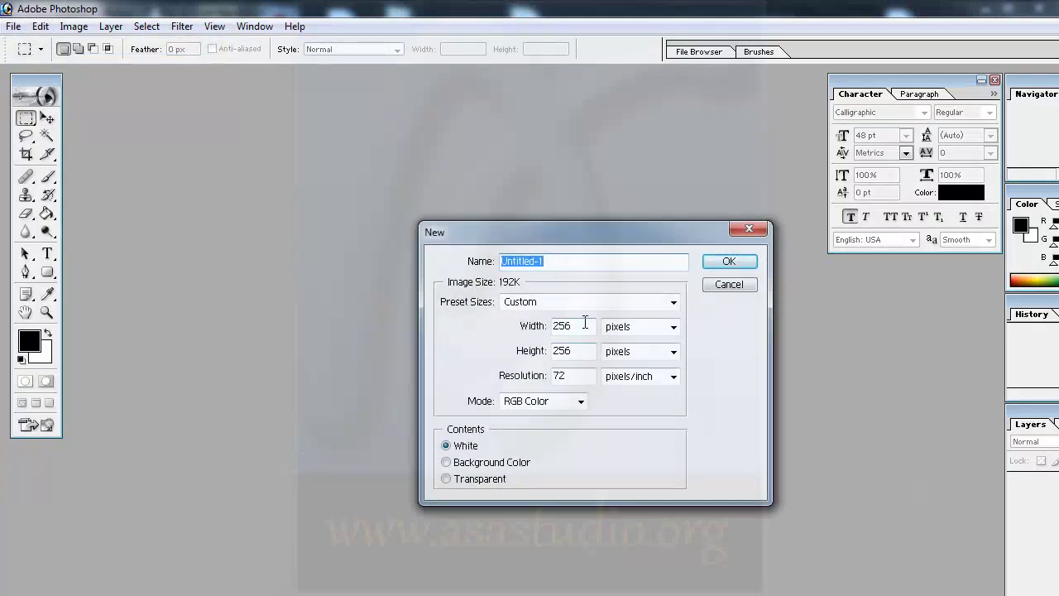
drag(584, 324, 444, 339)
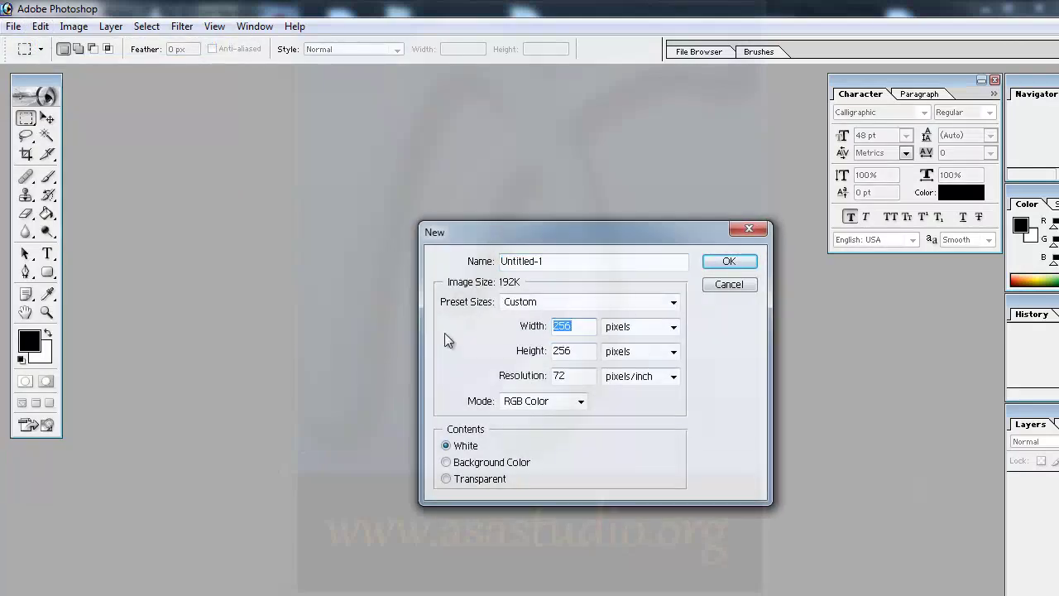
text(500)
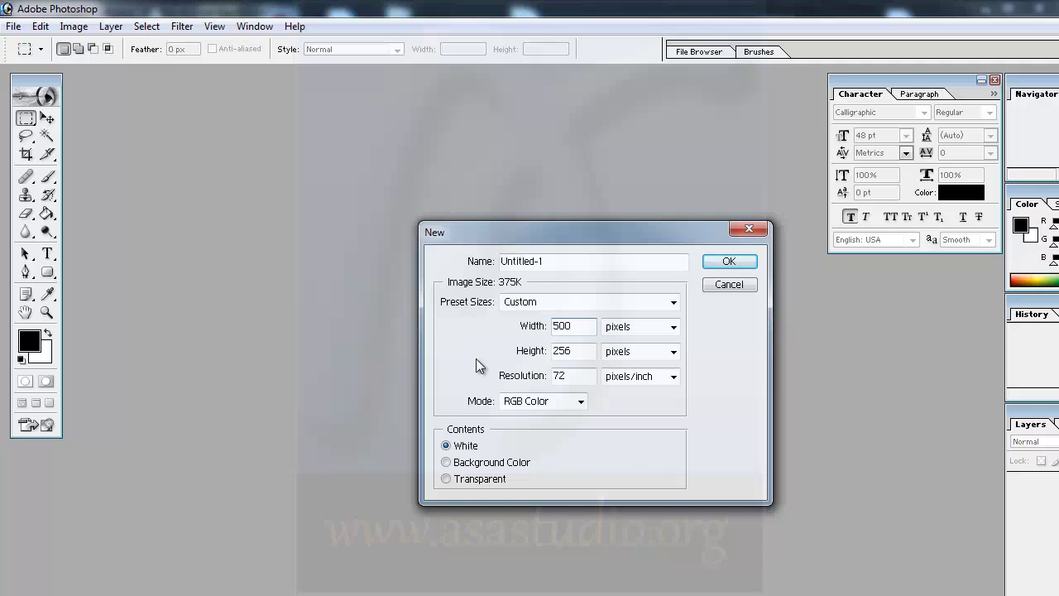
drag(571, 353, 542, 353)
text(500)
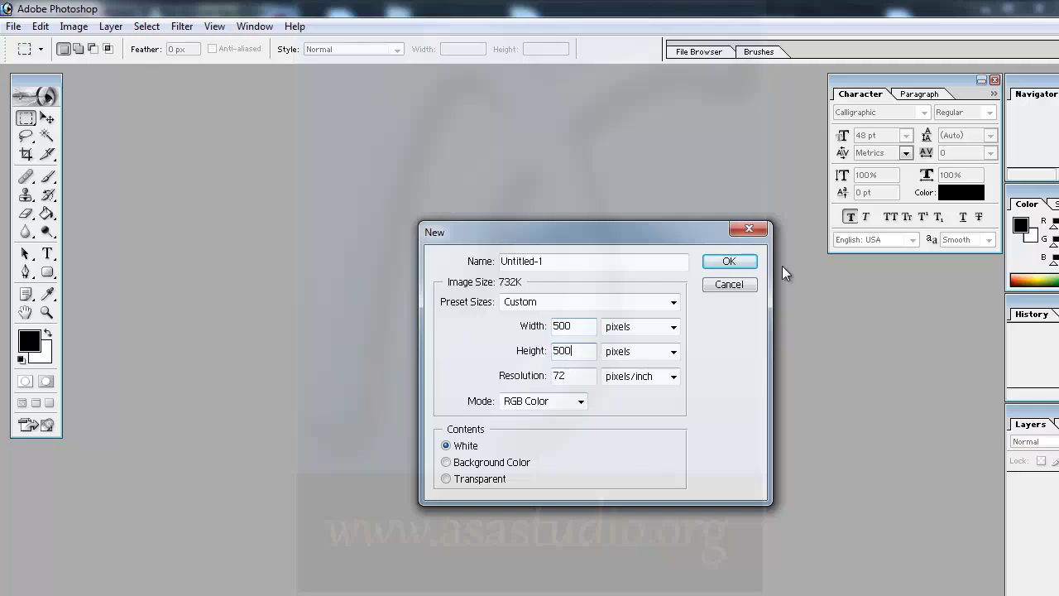
click(719, 261)
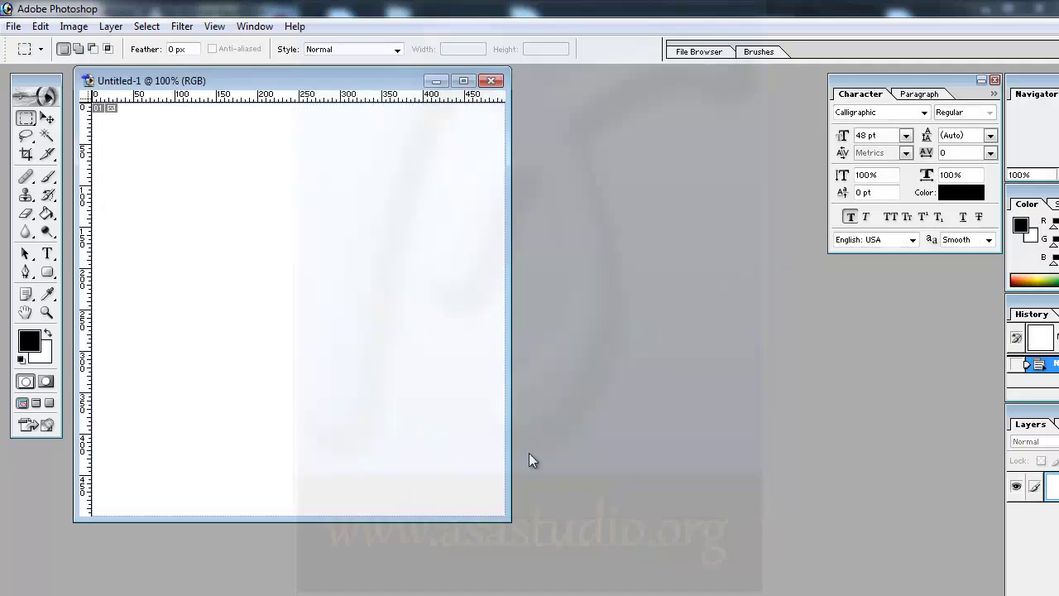
drag(506, 516, 622, 568)
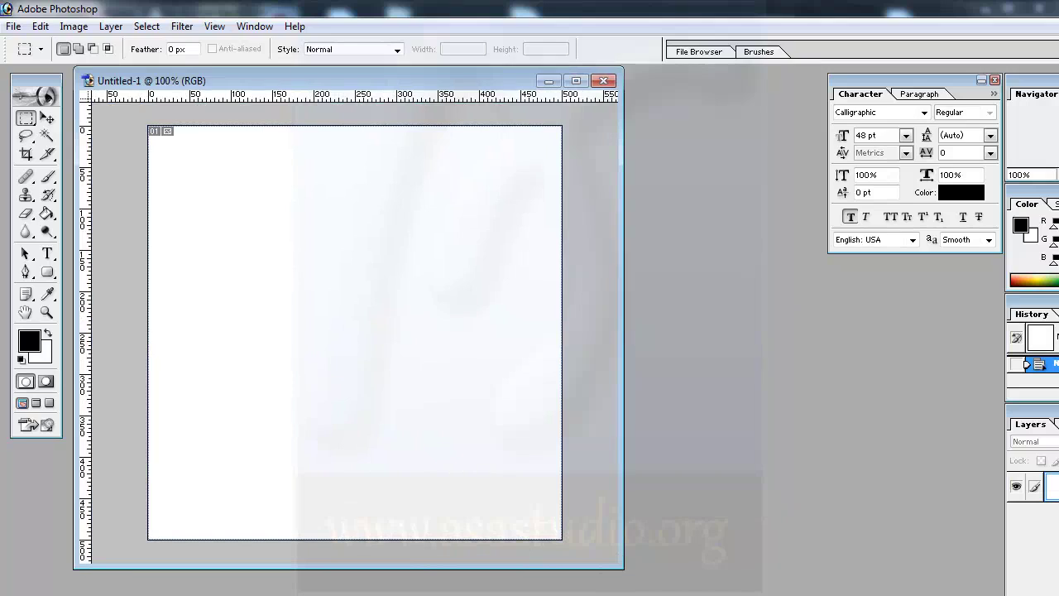
Set the foreground colour to bright blue, 008AFF
click(48, 294)
click(29, 340)
drag(634, 338, 652, 360)
drag(579, 289, 642, 230)
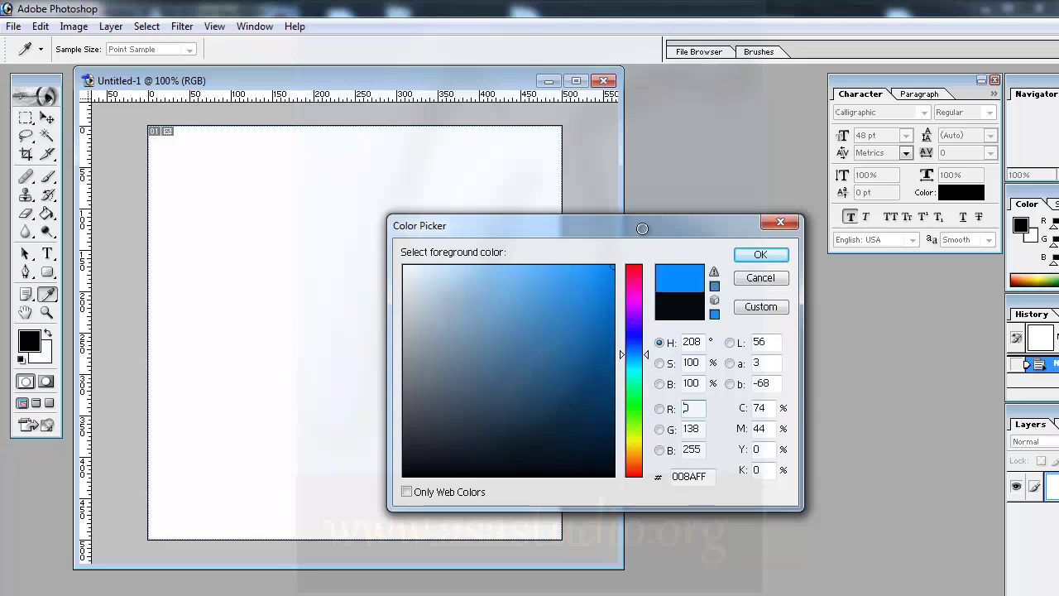
click(760, 254)
key(m)
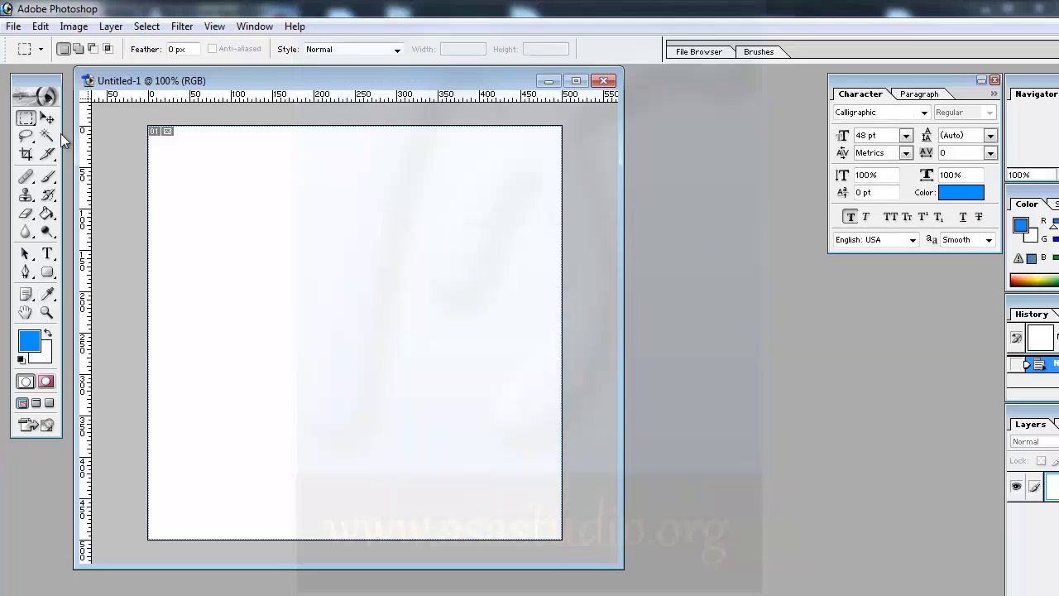
Fill the Background layer with the foreground colour in Normal mode at 100% opacity
click(41, 27)
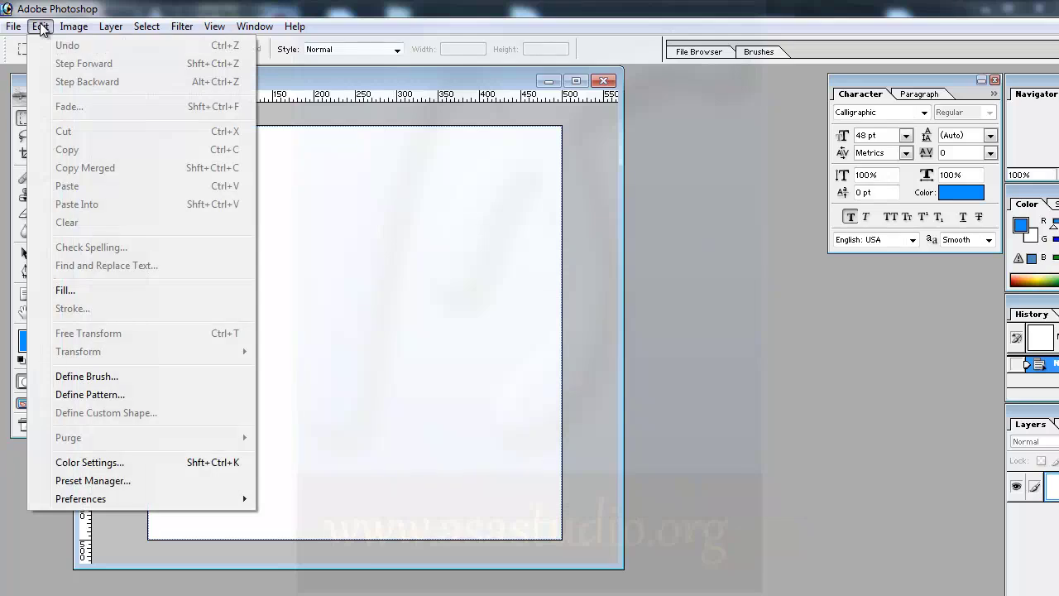
click(93, 289)
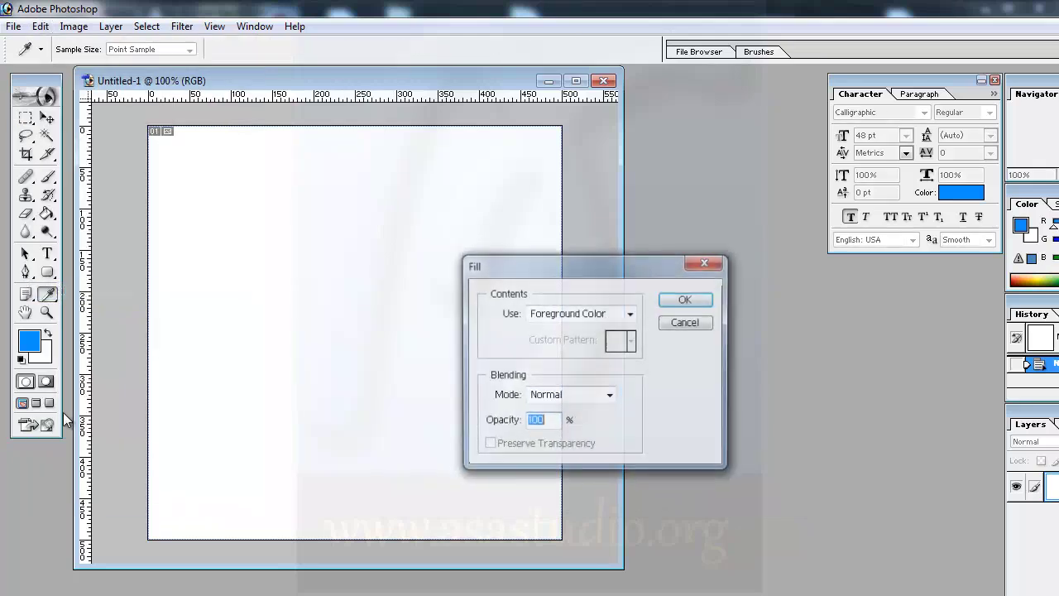
click(559, 313)
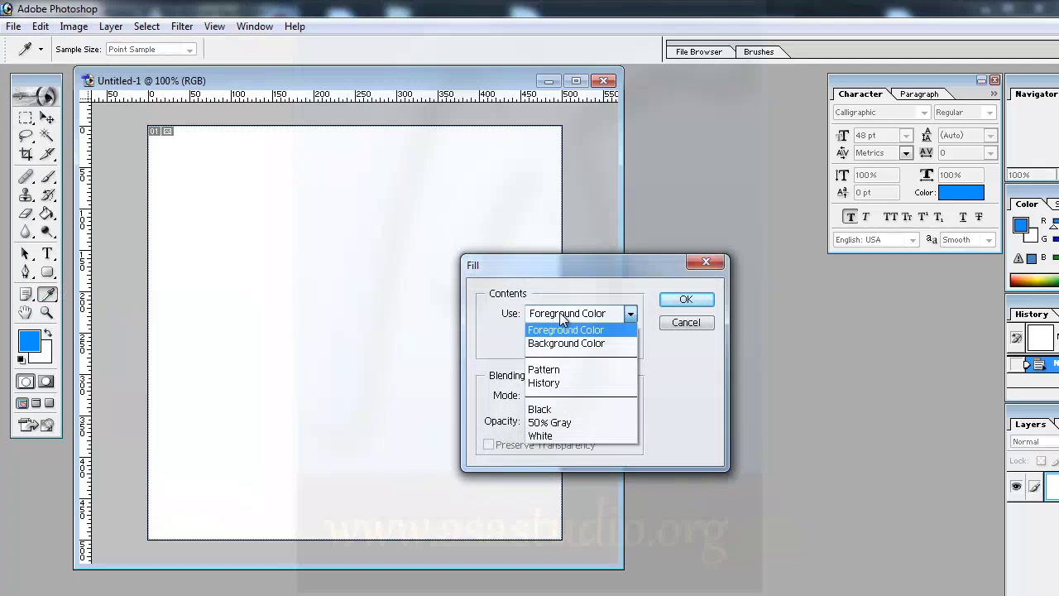
click(577, 331)
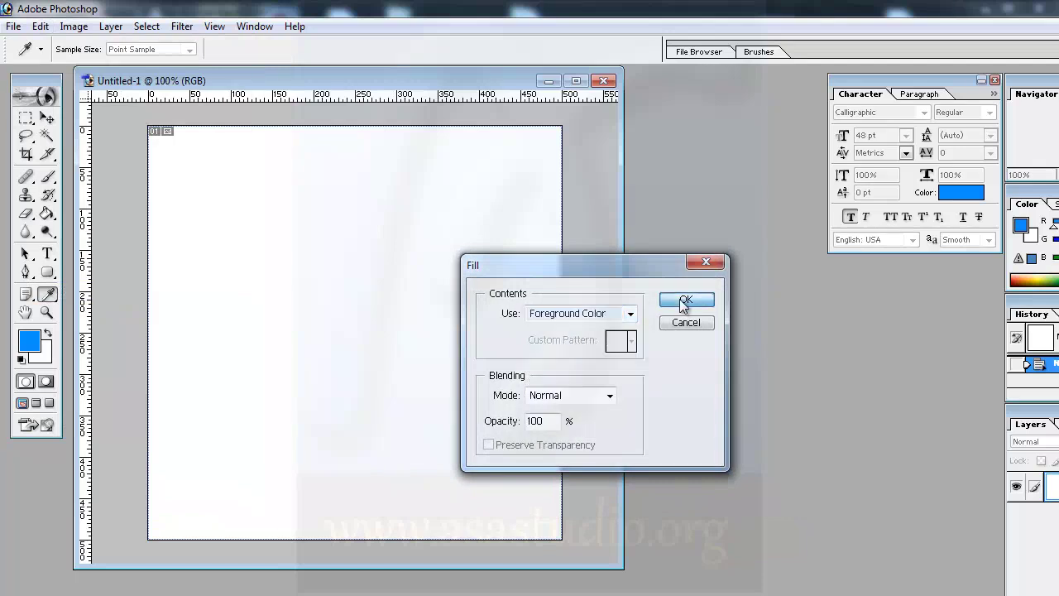
click(685, 302)
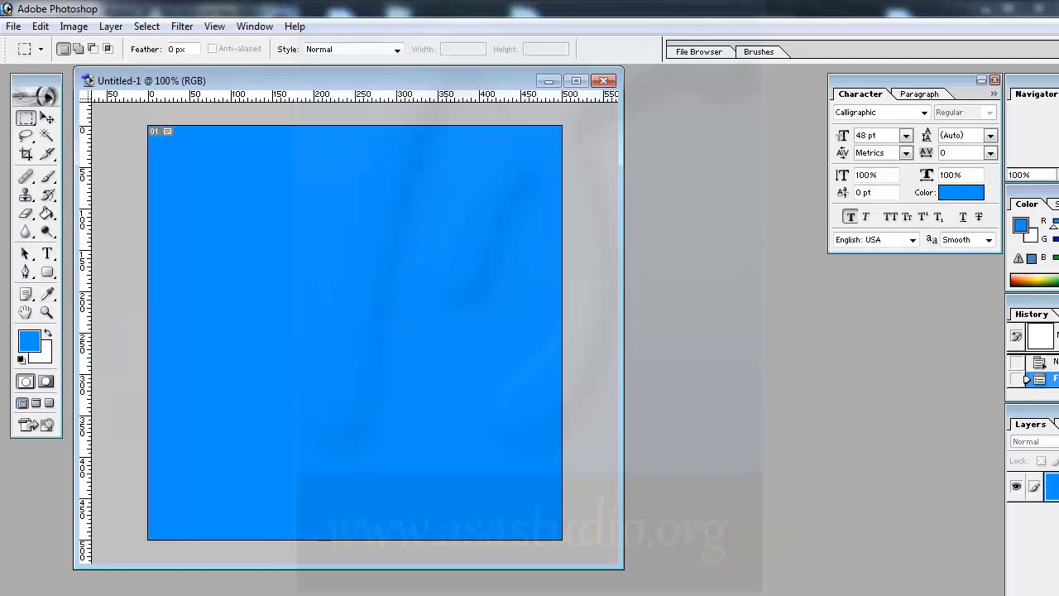
Detach the Layers palette, add a new layer above the Background and render the Clouds filter on it
drag(1030, 424, 873, 263)
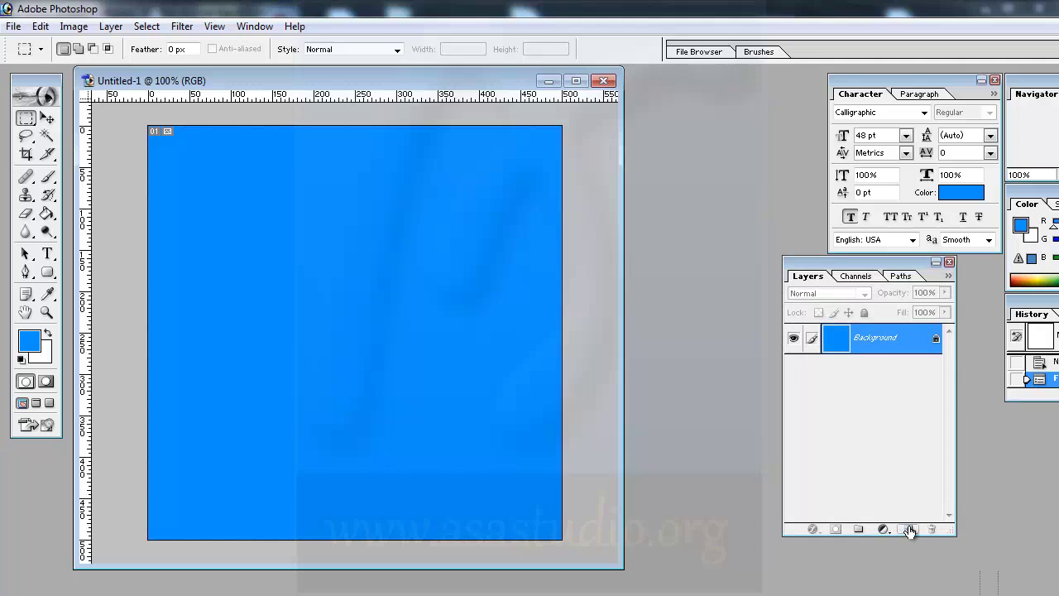
click(909, 530)
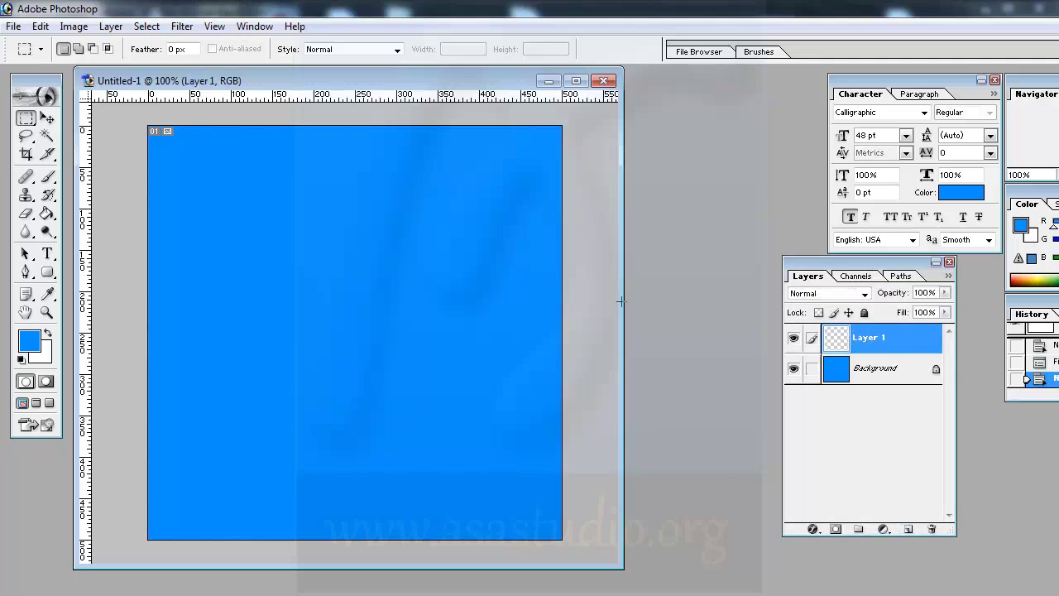
click(181, 26)
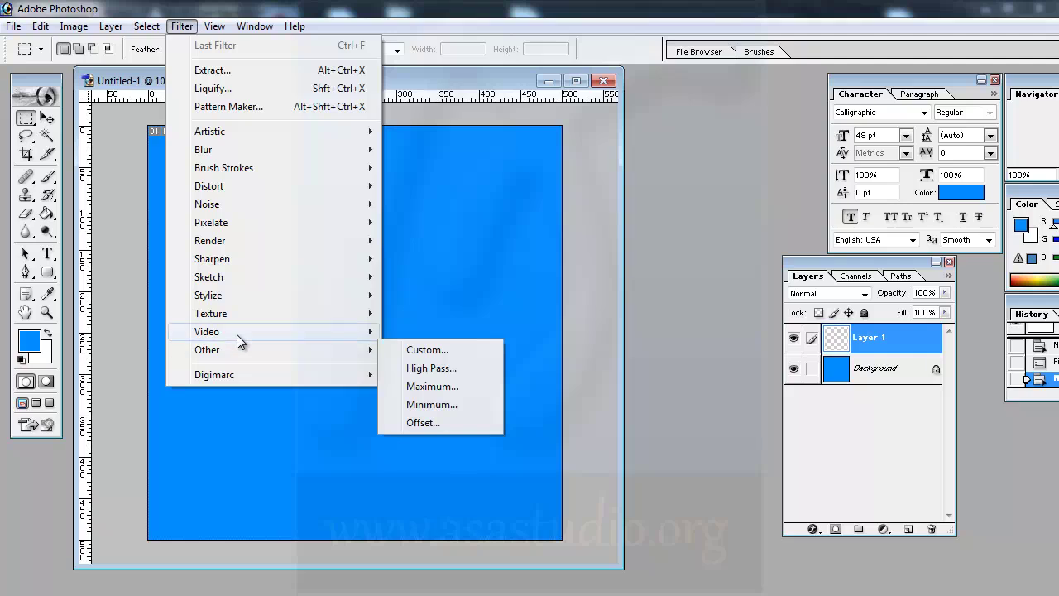
mouse_move(237, 308)
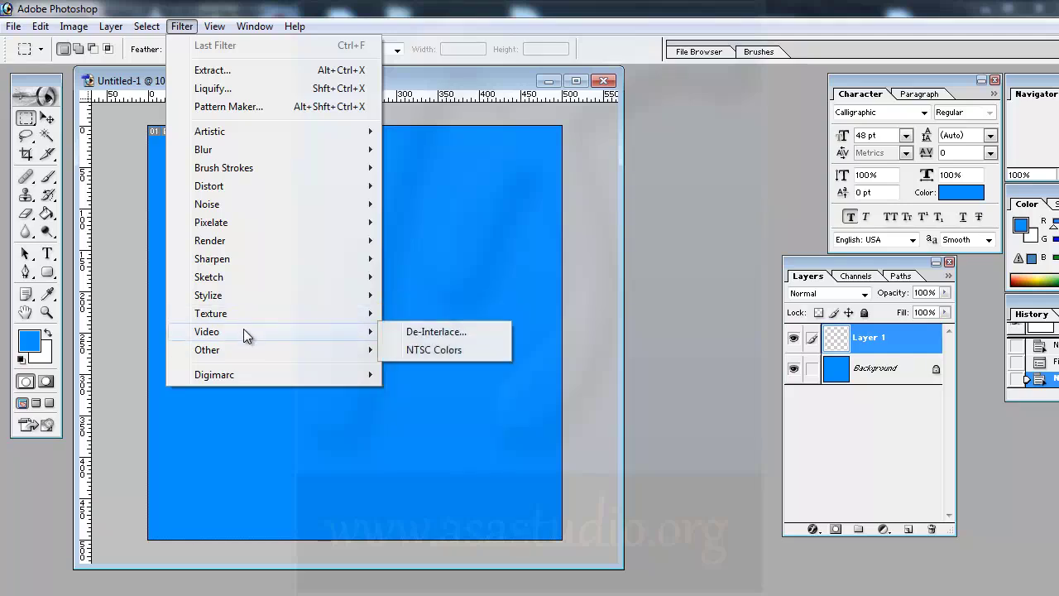
mouse_move(246, 348)
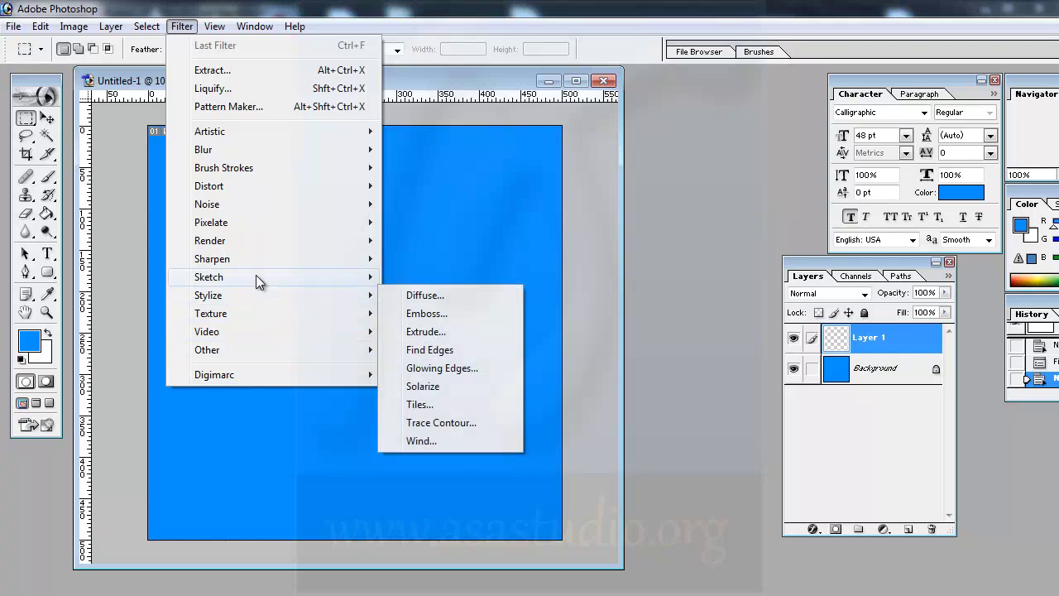
mouse_move(255, 274)
mouse_move(316, 240)
click(467, 261)
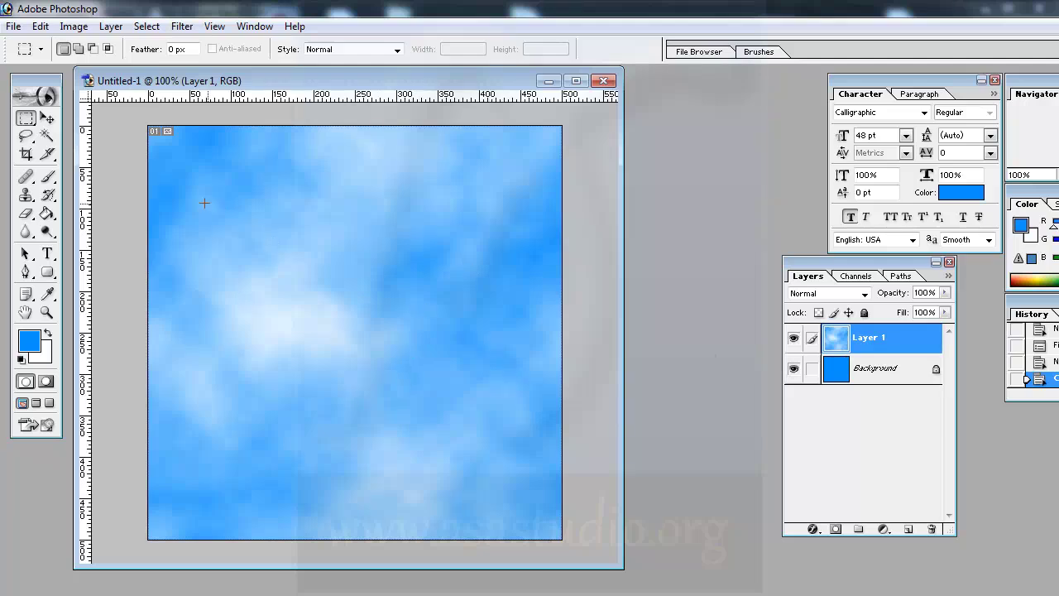
Set up the Eraser in Brush mode with a soft 49 px brush and 21% opacity
click(26, 213)
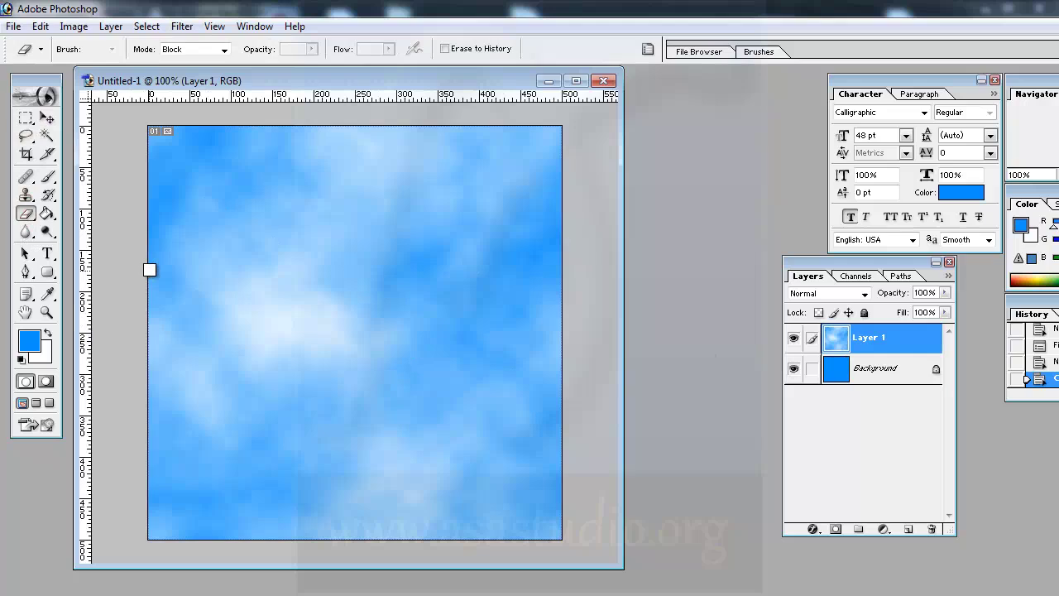
click(132, 243)
right_click(161, 238)
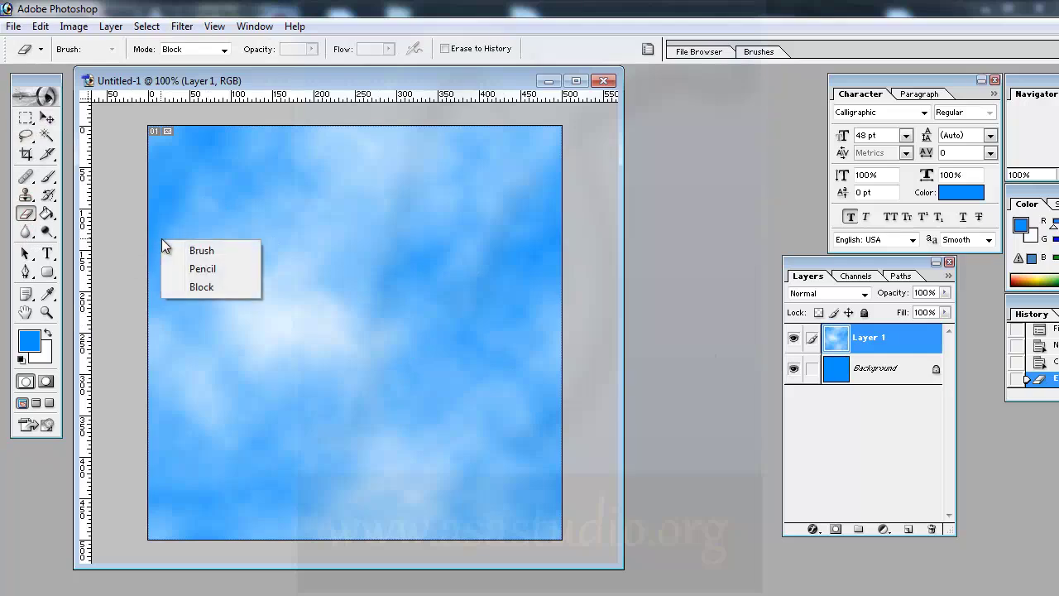
click(23, 213)
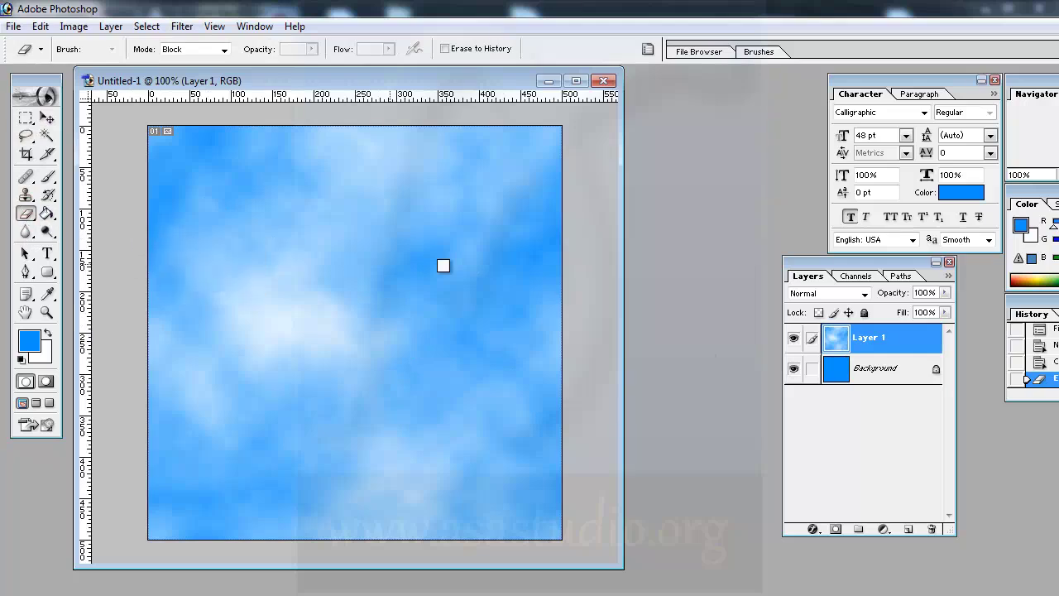
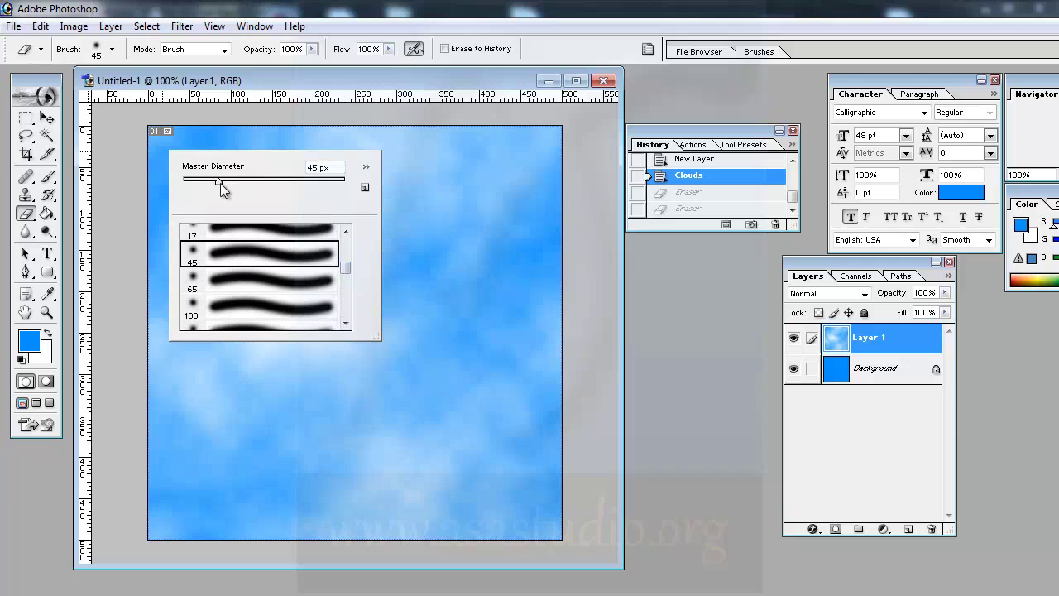
click(313, 50)
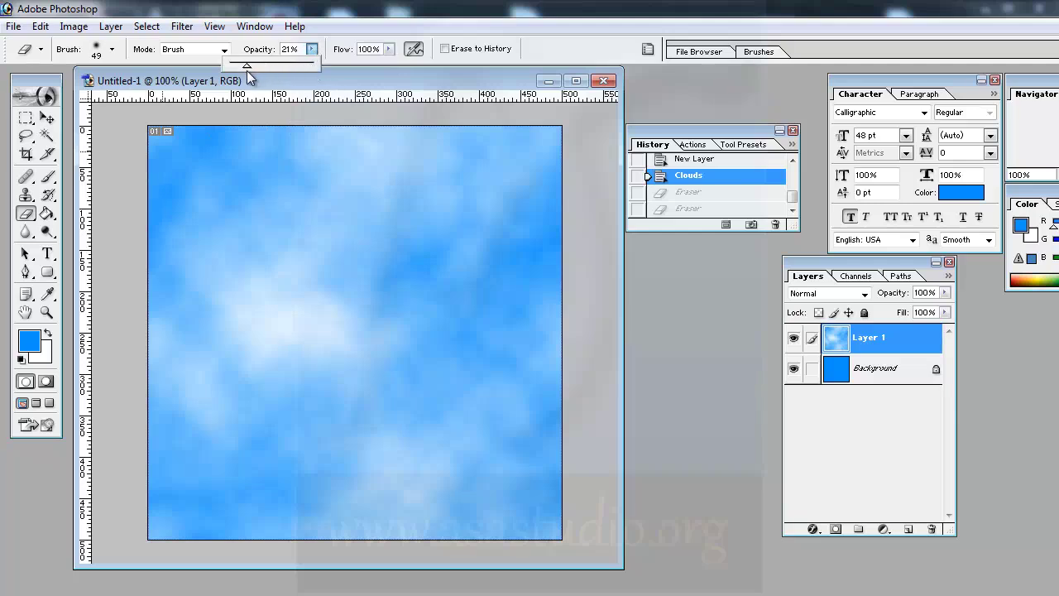
click(274, 137)
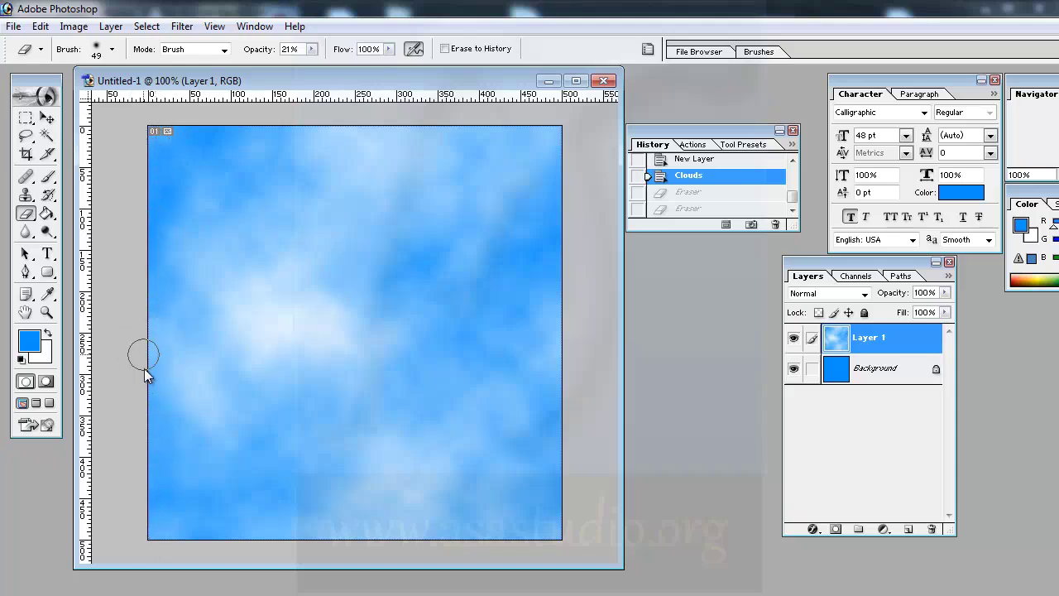
Softly erase the clouds on Layer 1 along all four canvas edges so the borders fade into plain blue
drag(150, 331, 146, 320)
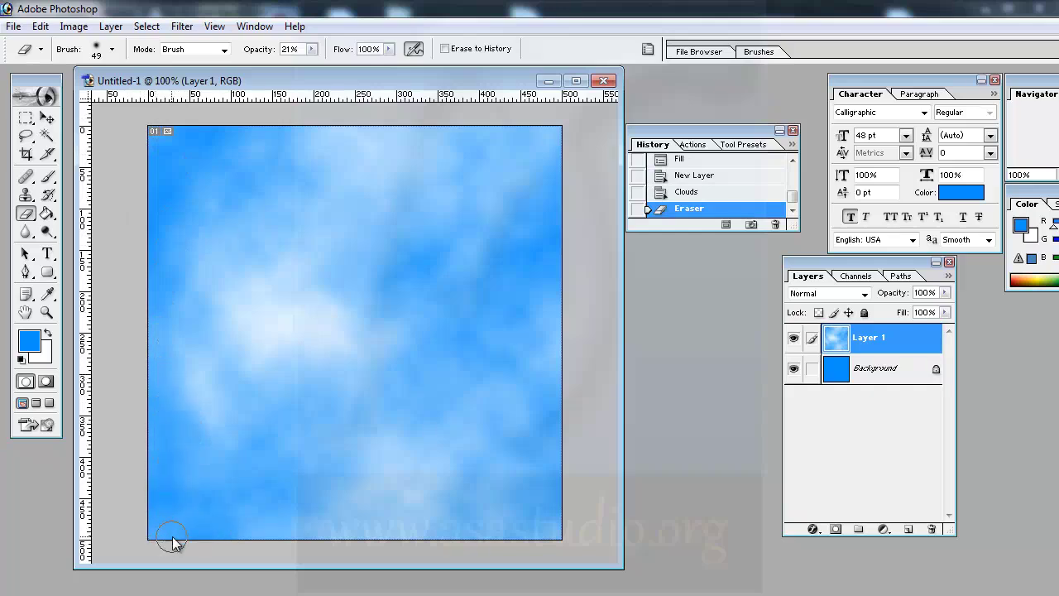
drag(141, 352, 137, 351)
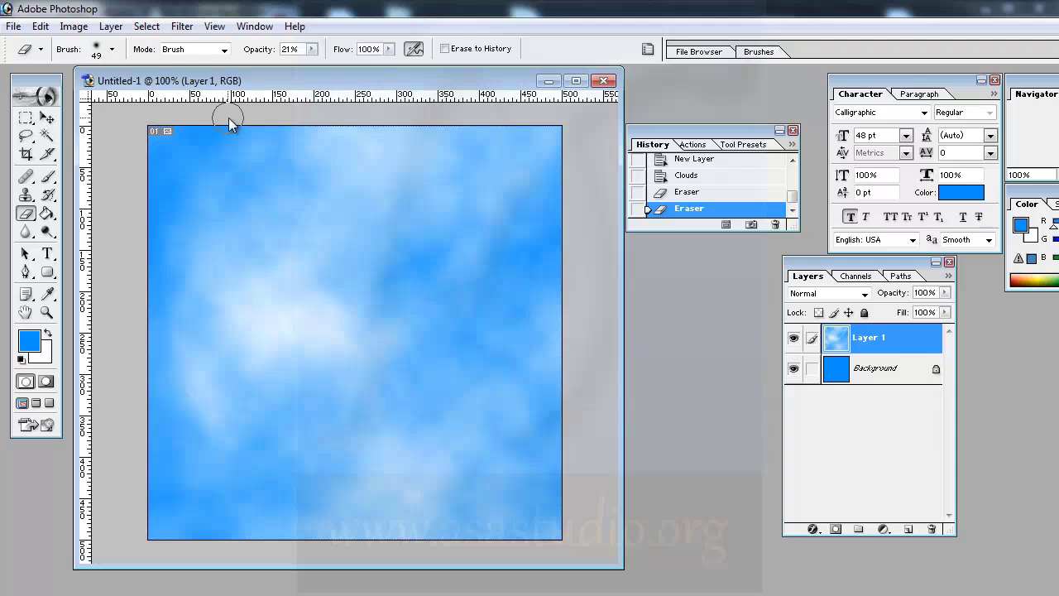
click(559, 124)
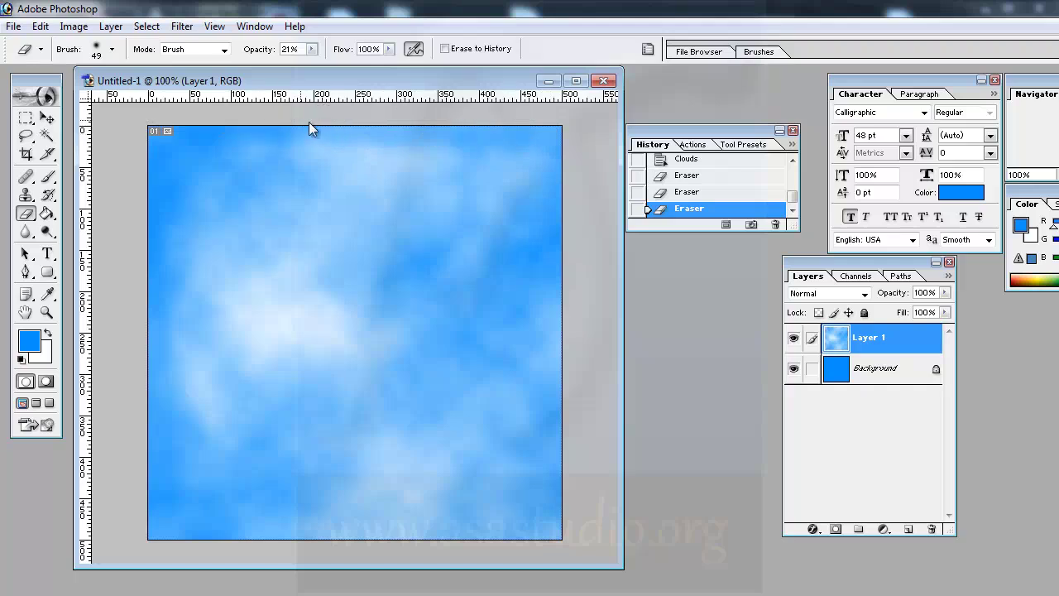
click(371, 147)
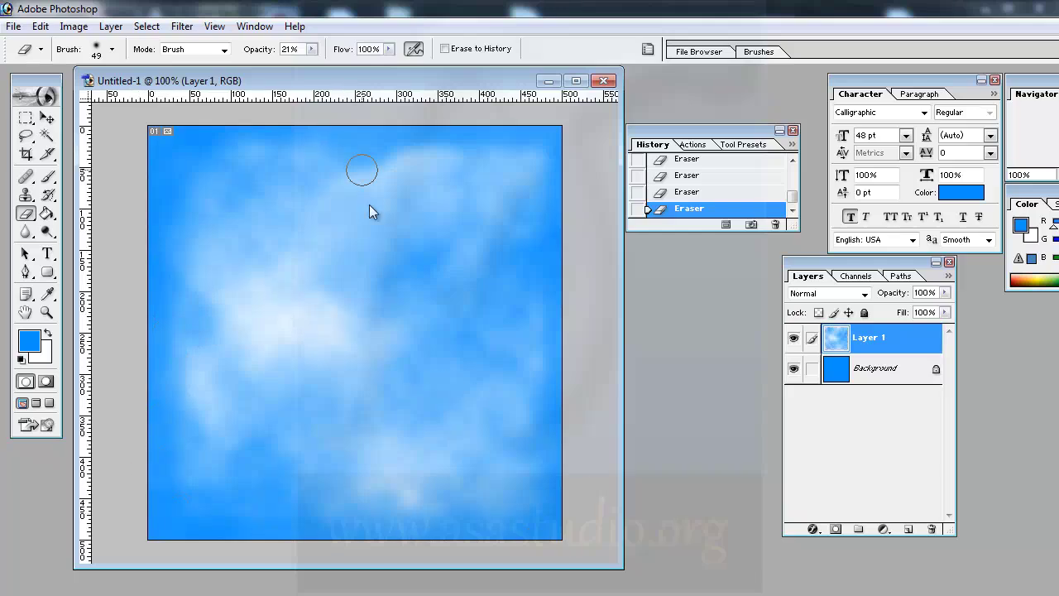
Export the sky image for the web as a maximum-quality JPEG named skybox.jpg in the desktop skybox project's Assets folder
click(15, 28)
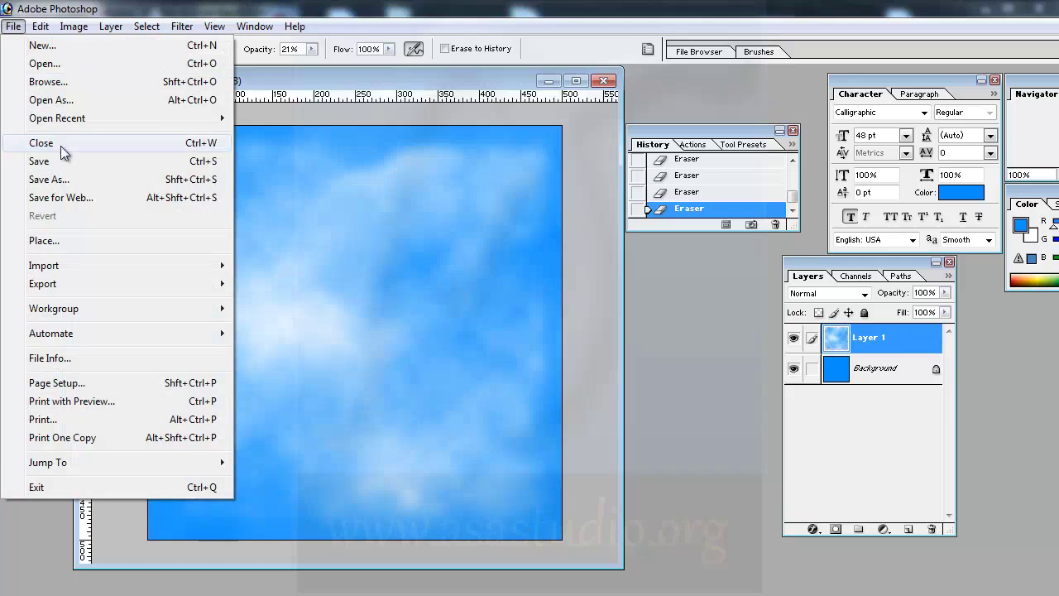
click(58, 198)
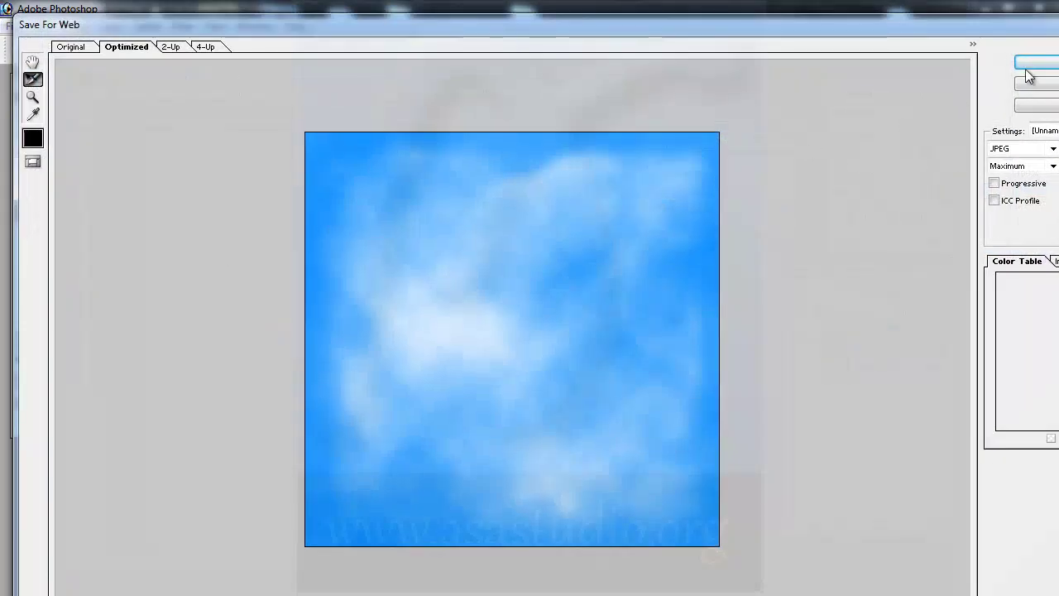
click(1032, 64)
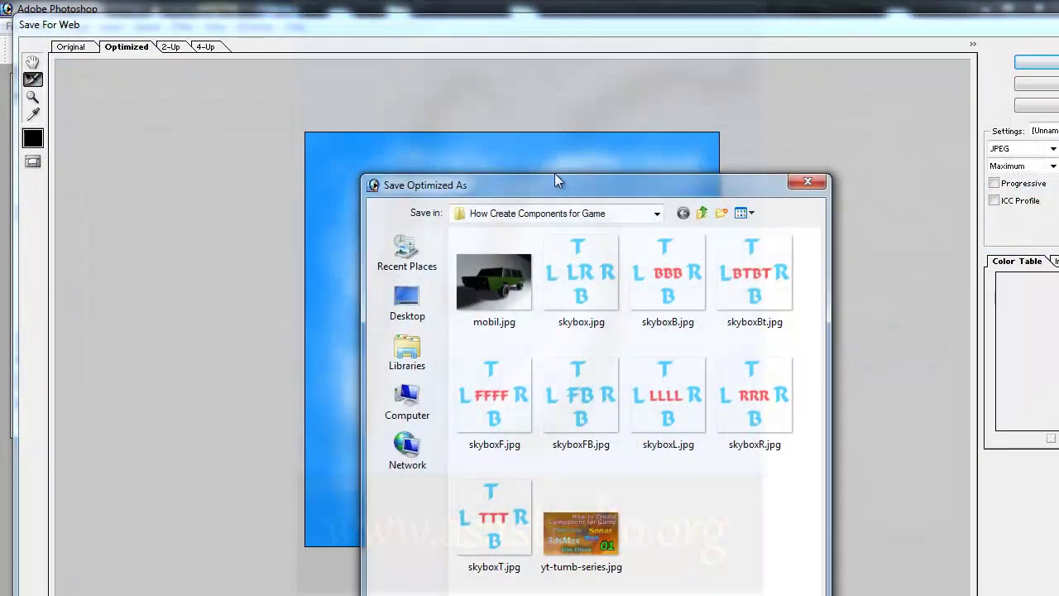
drag(561, 189, 352, 48)
click(200, 161)
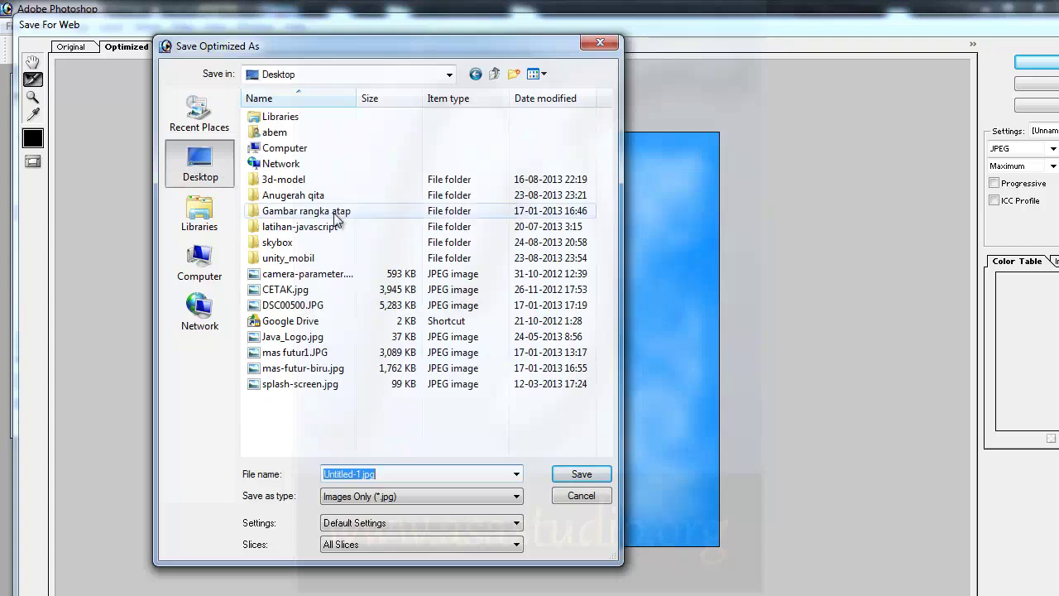
double_click(277, 241)
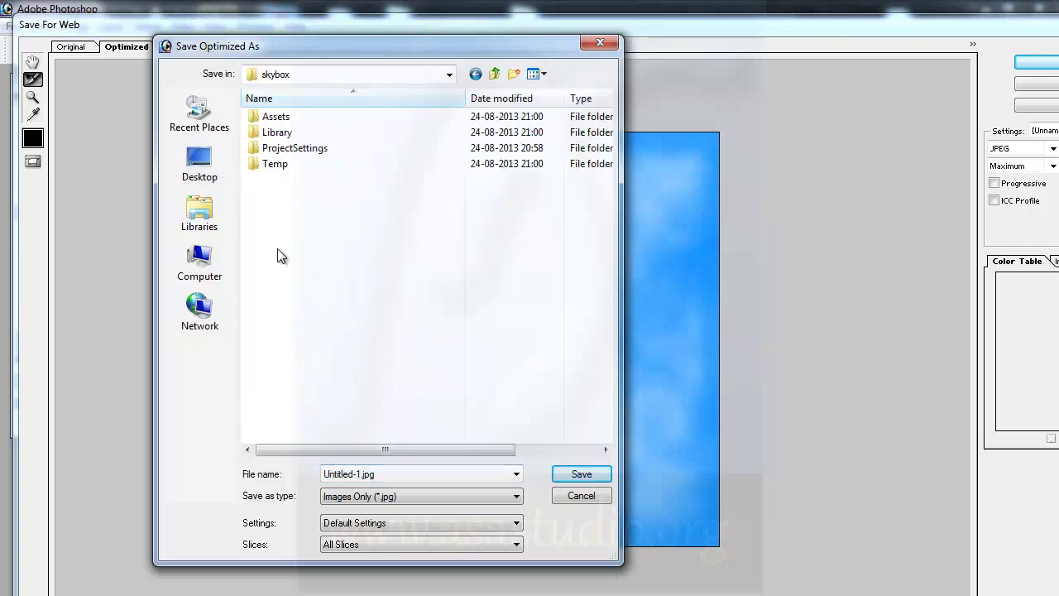
double_click(277, 117)
click(358, 474)
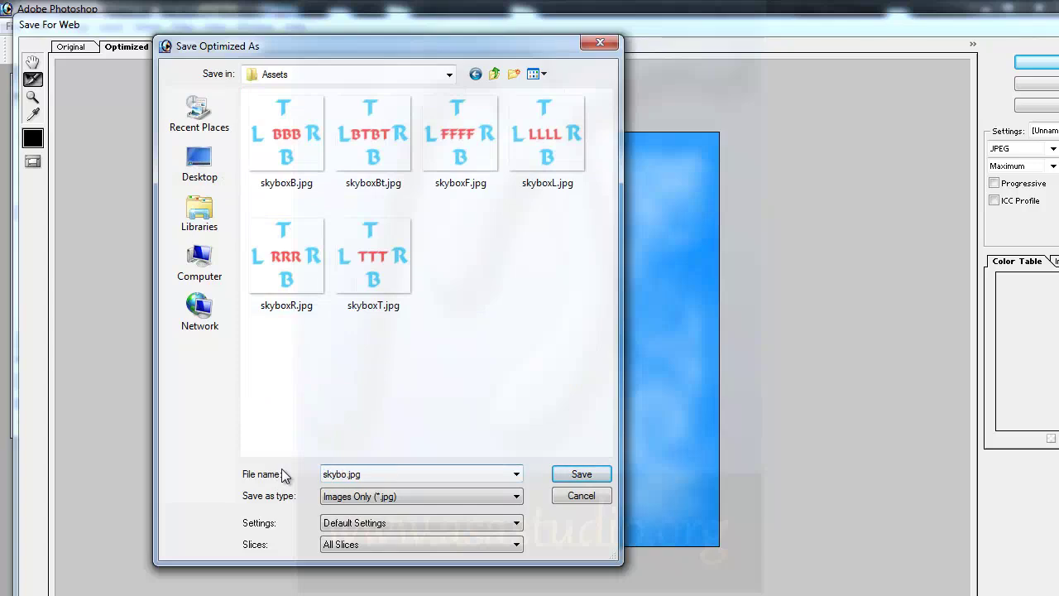
click(583, 473)
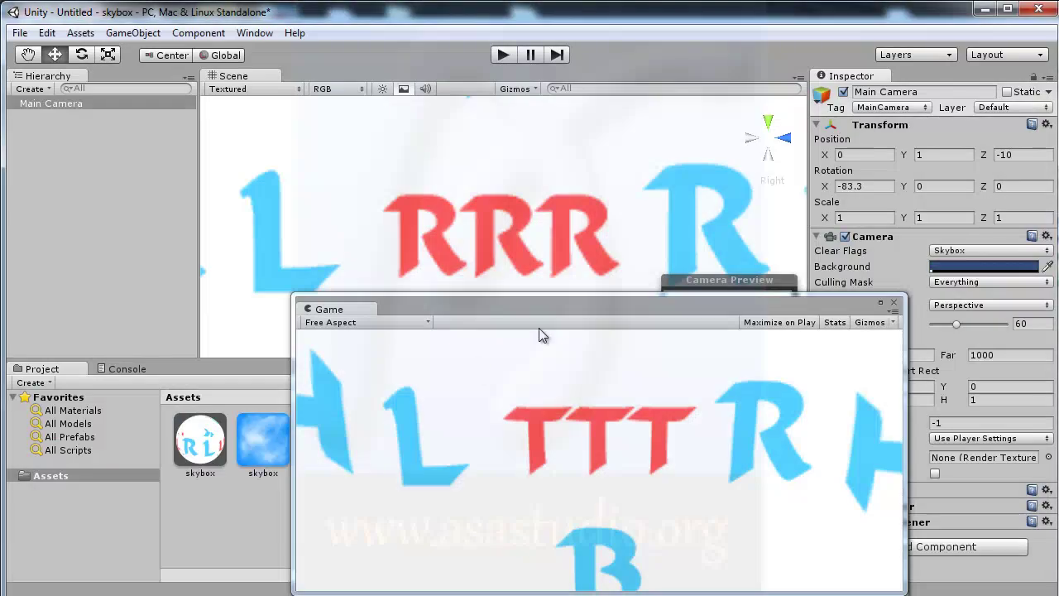
In Unity, assign the skybox cloud texture to all six sides of the skybox material and check it in the preview and Game window
drag(578, 311, 578, 556)
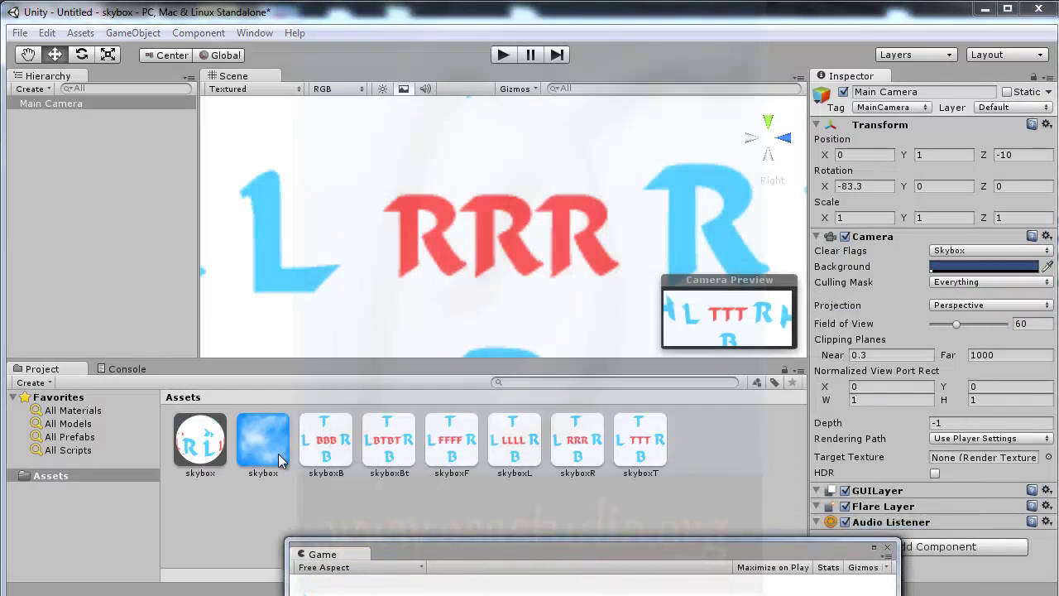
click(200, 443)
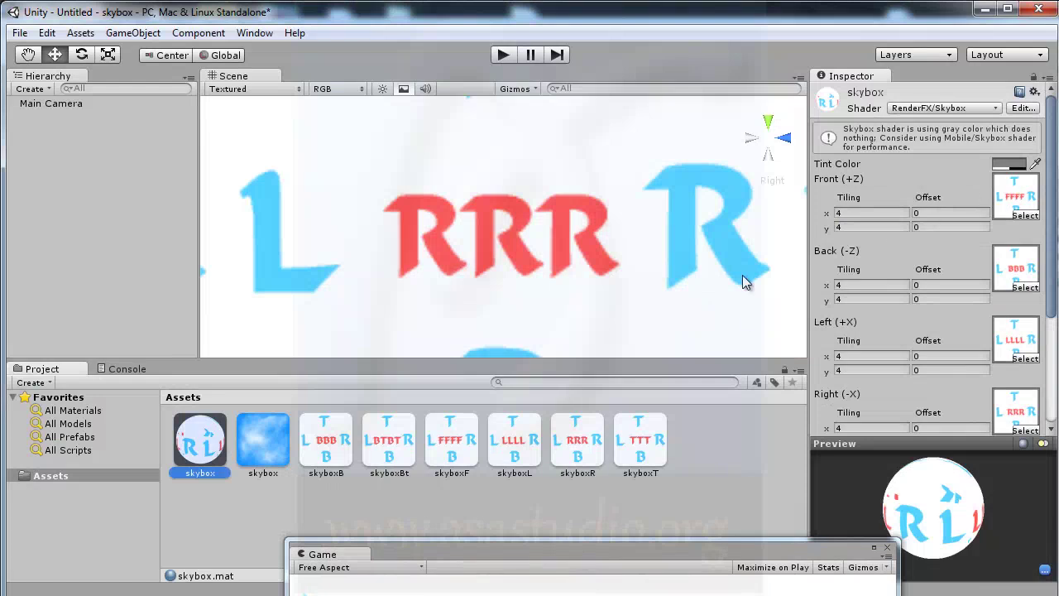
drag(259, 453, 1020, 199)
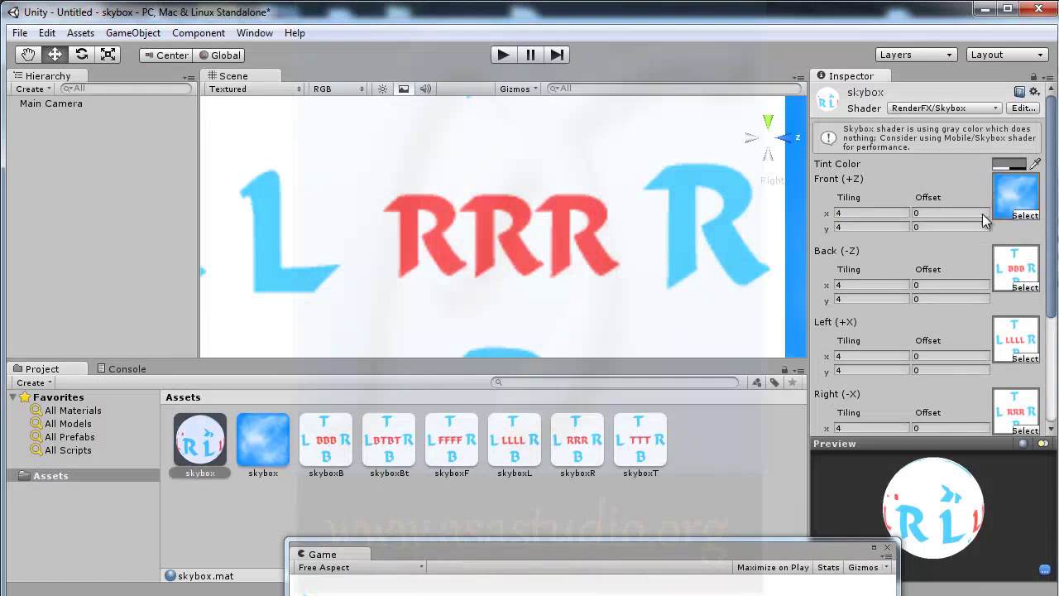
drag(252, 443, 1017, 269)
drag(281, 441, 1016, 342)
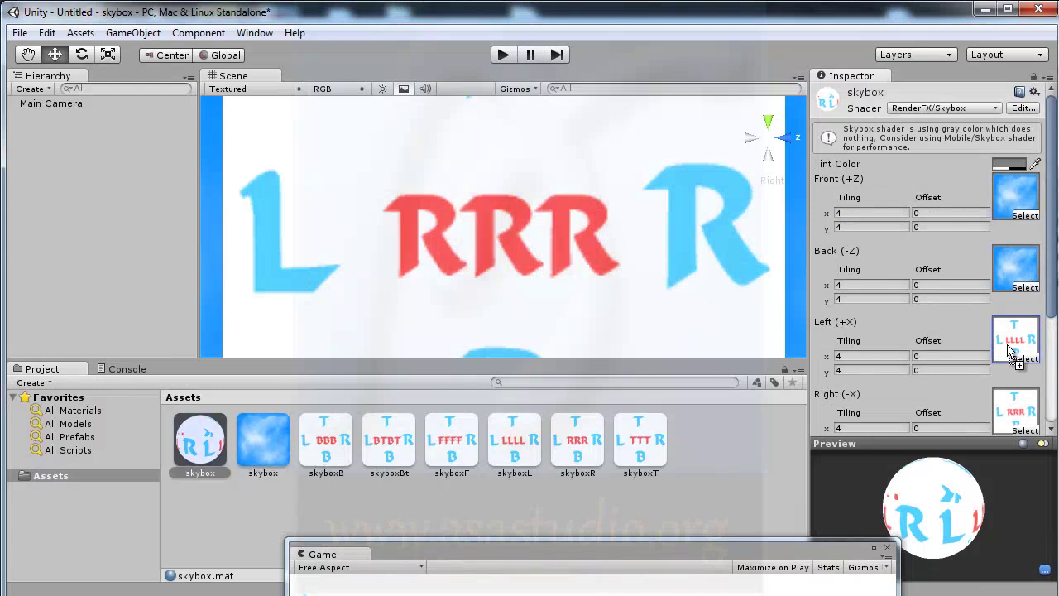
drag(264, 459, 1016, 377)
scroll(877, 248, down, 3)
drag(263, 442, 1016, 310)
drag(253, 451, 1020, 245)
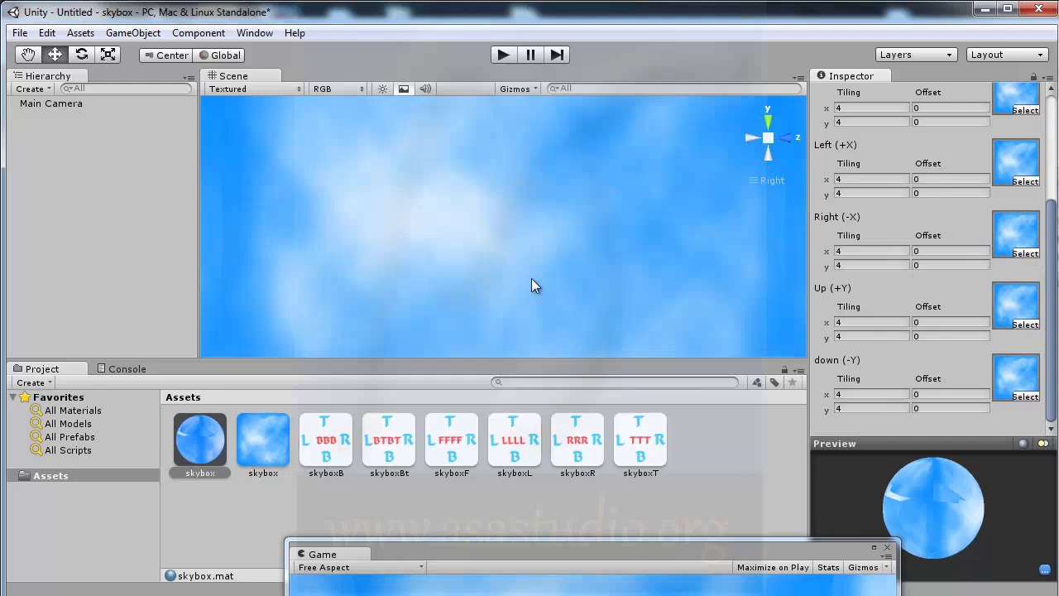
drag(929, 518, 962, 490)
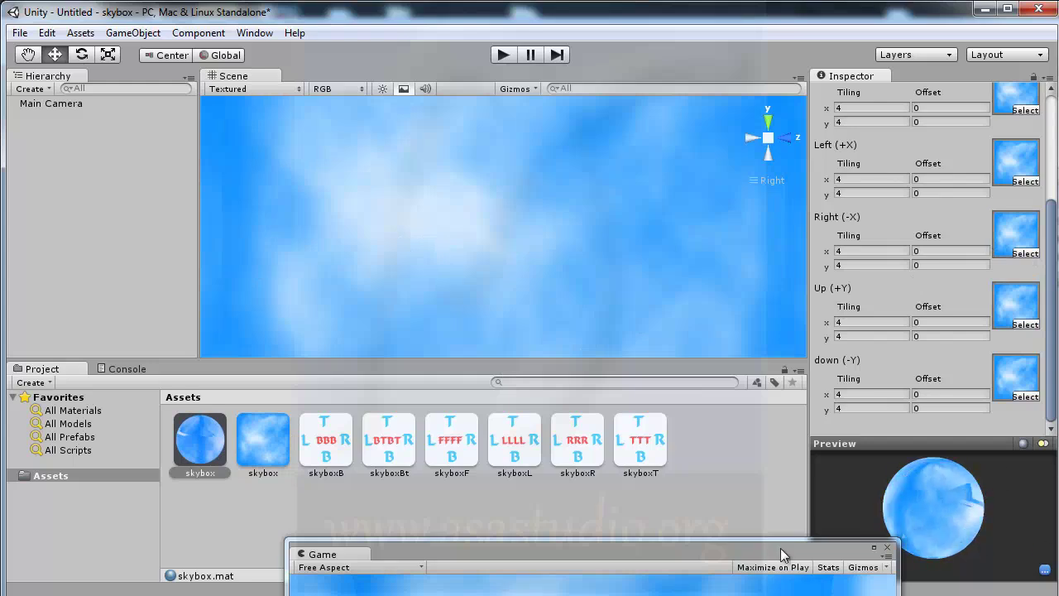
drag(589, 545, 521, 380)
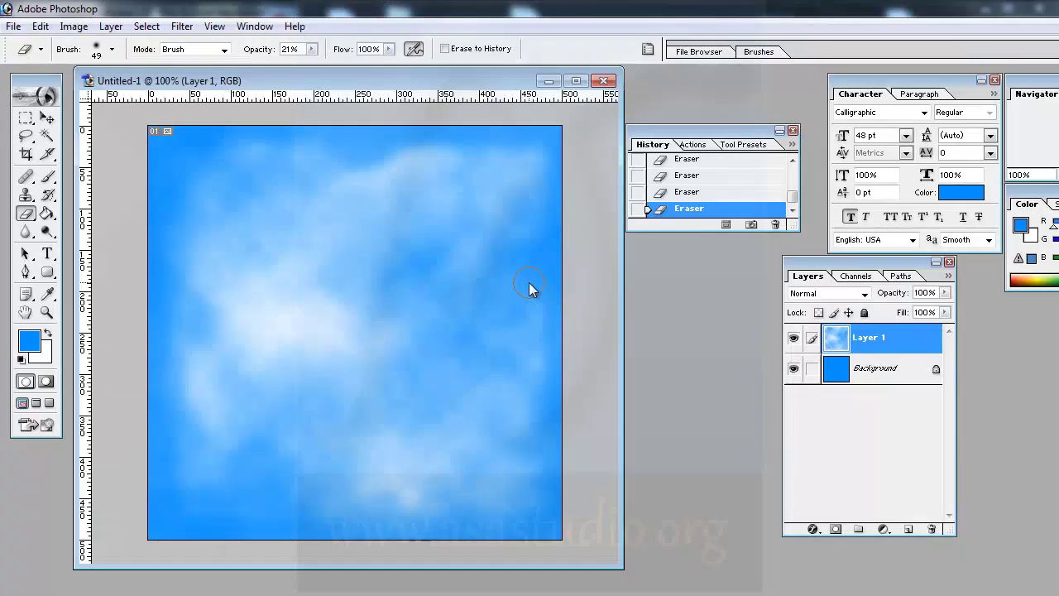
Return to the cloud image in Photoshop and activate the Rectangular Marquee tool
click(26, 119)
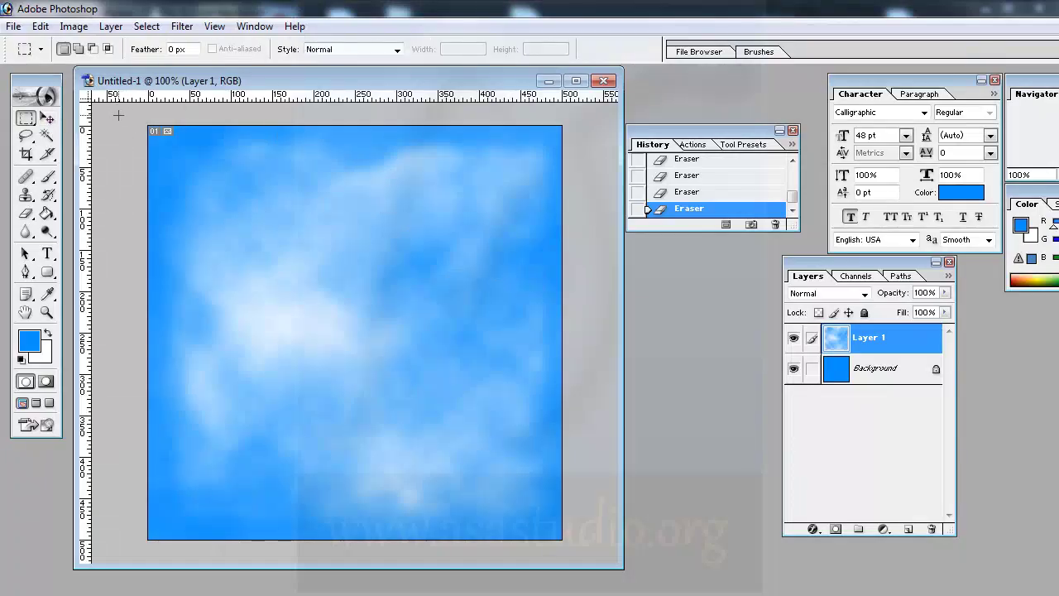
drag(624, 588, 613, 579)
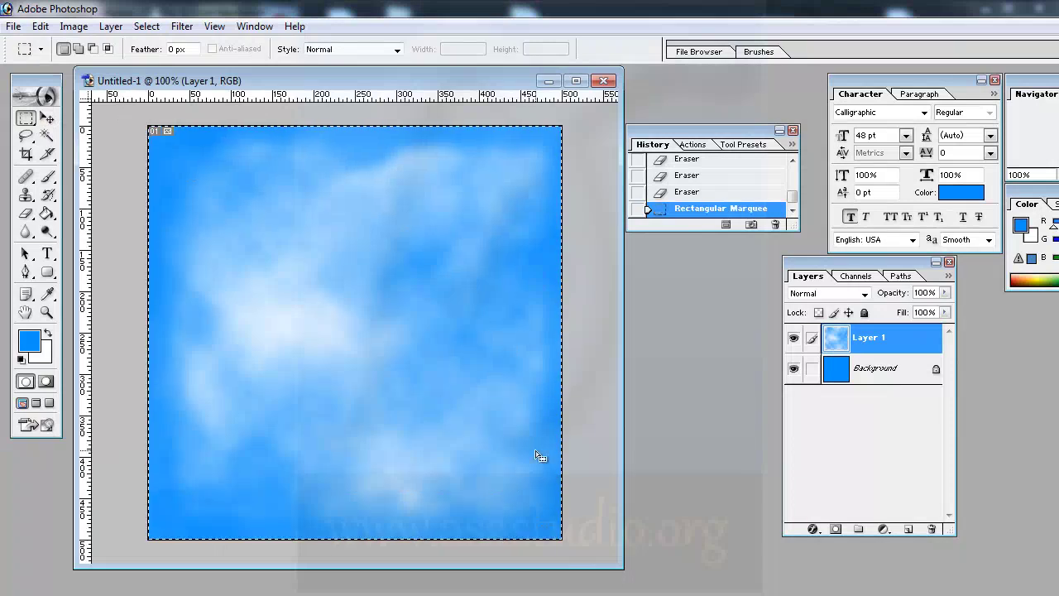
right_click(357, 204)
key(Escape)
click(169, 154)
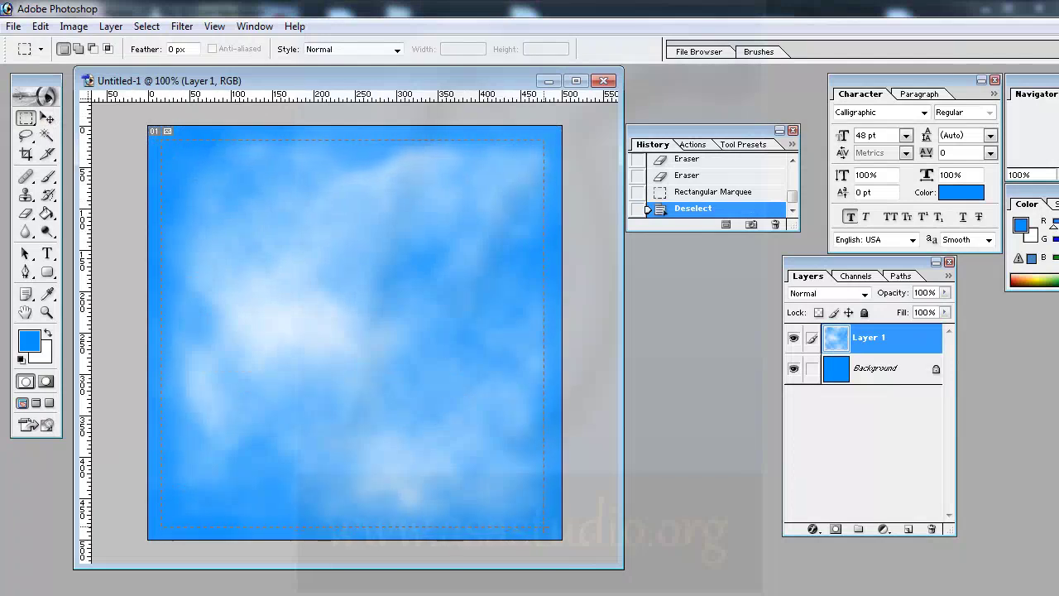
Select a rectangle about 15 to 20 px inside the canvas edges and invert the selection to leave only the border
drag(544, 527, 543, 527)
right_click(319, 276)
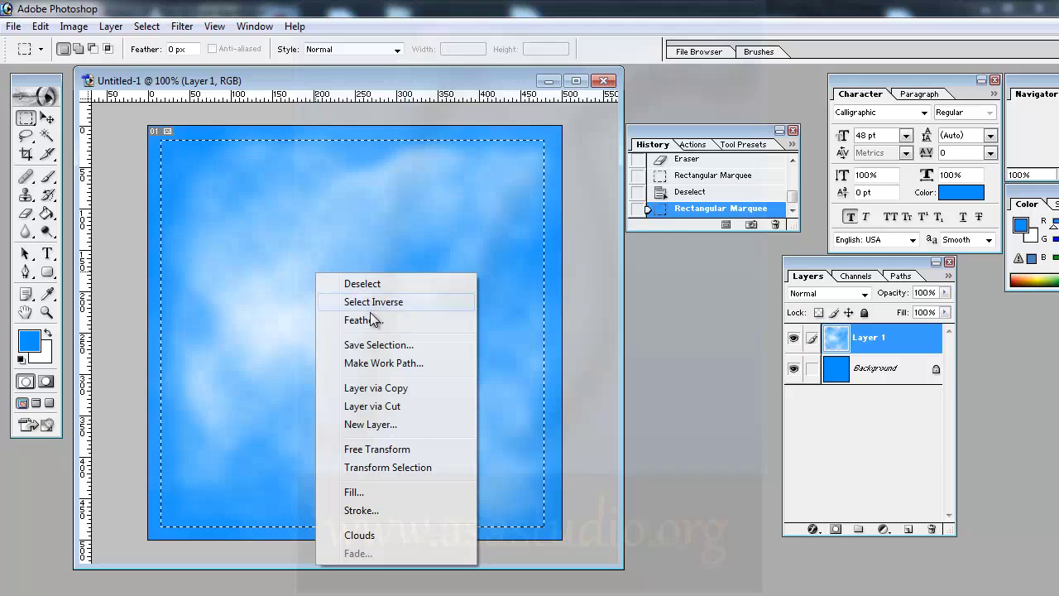
click(373, 303)
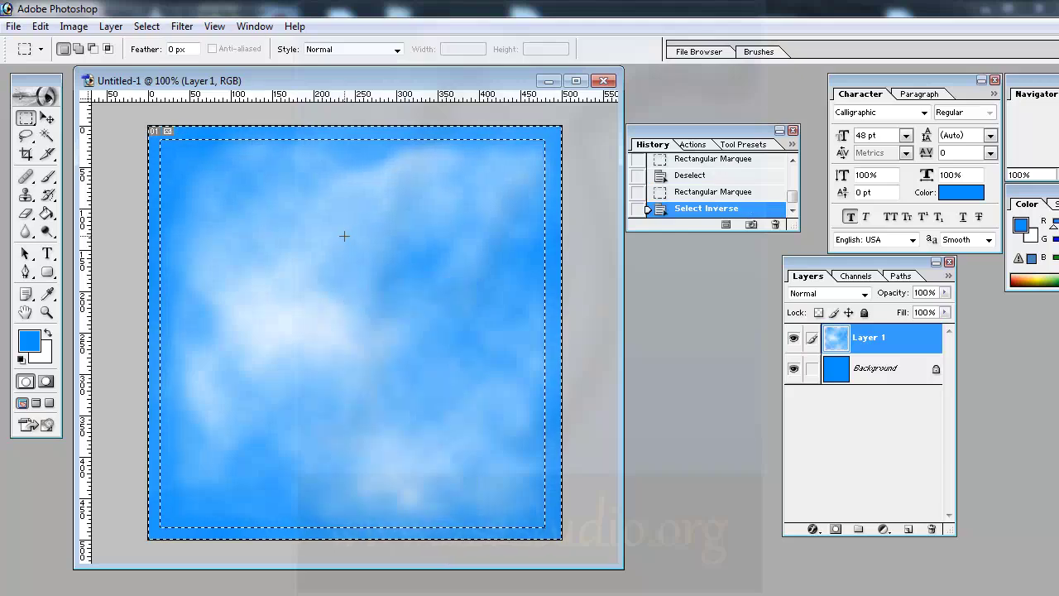
Feather the border selection by 12 pixels
right_click(345, 237)
click(407, 284)
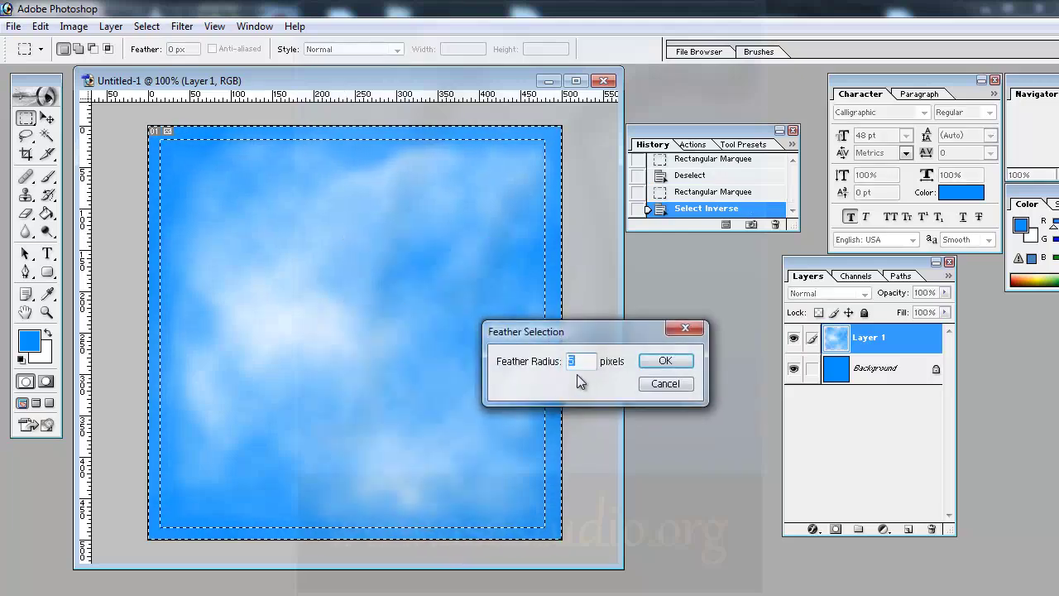
text(12)
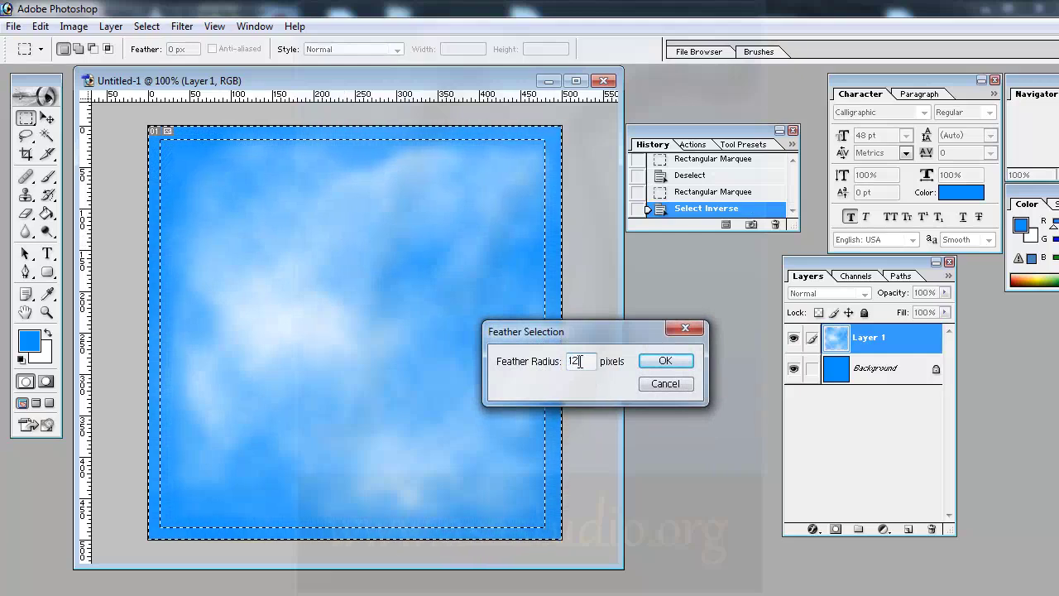
click(649, 357)
Clear the clouds inside the feathered border selection on Layer 1 and deselect
click(14, 28)
mouse_move(38, 28)
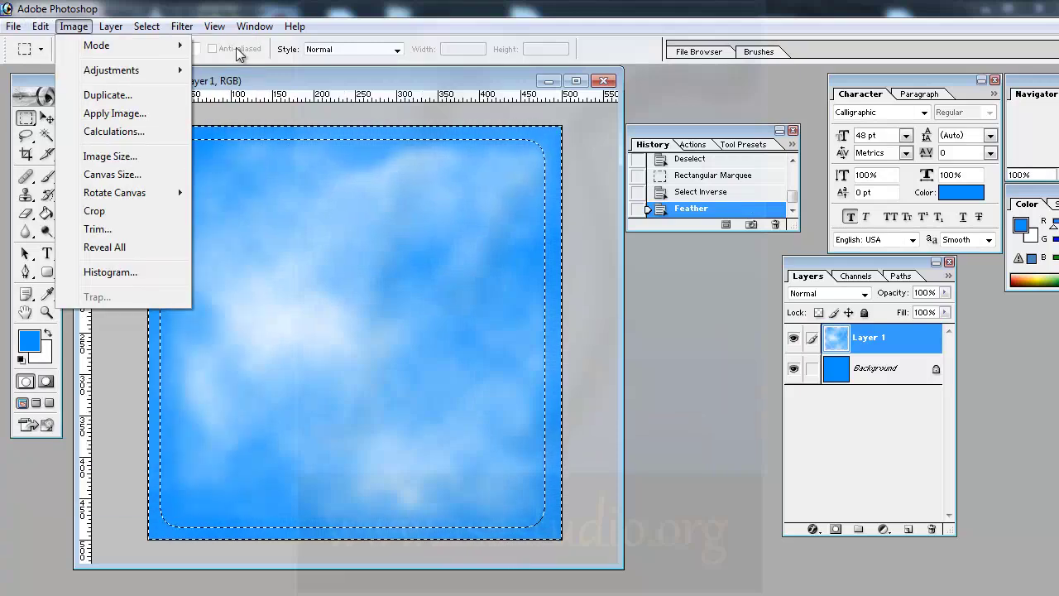
click(280, 115)
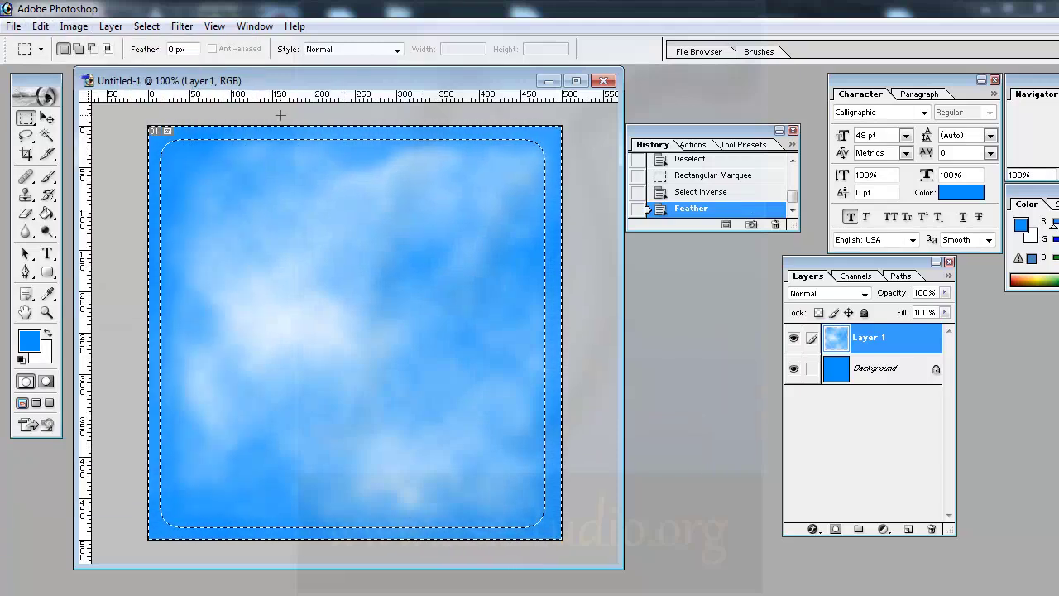
key(Delete)
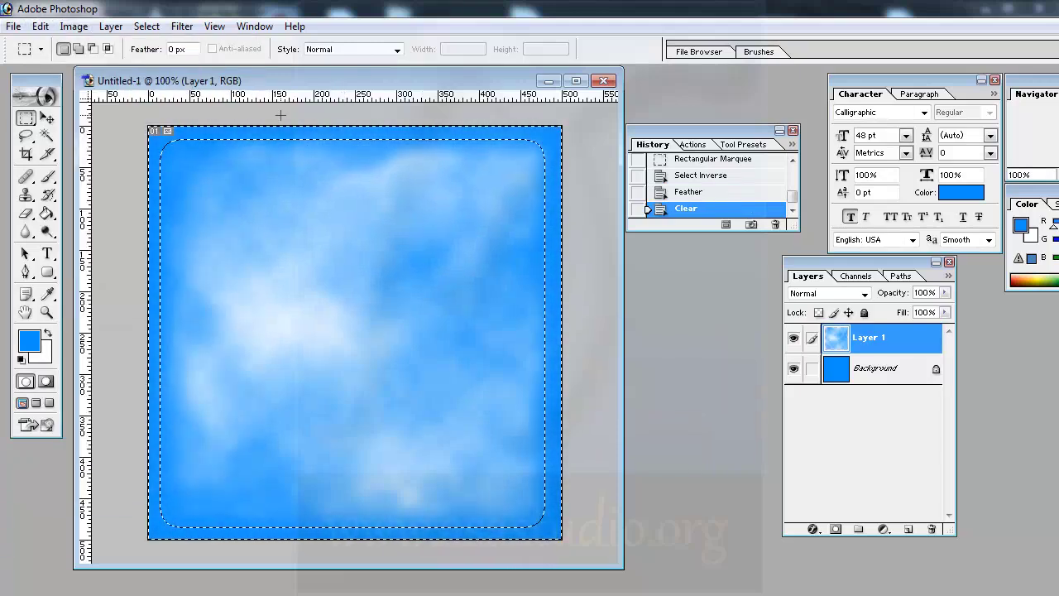
key(ctrl+d)
Export the corrected sky for the web as a JPEG, overwriting skybox.jpg in the Assets folder
click(16, 26)
click(67, 194)
click(1044, 64)
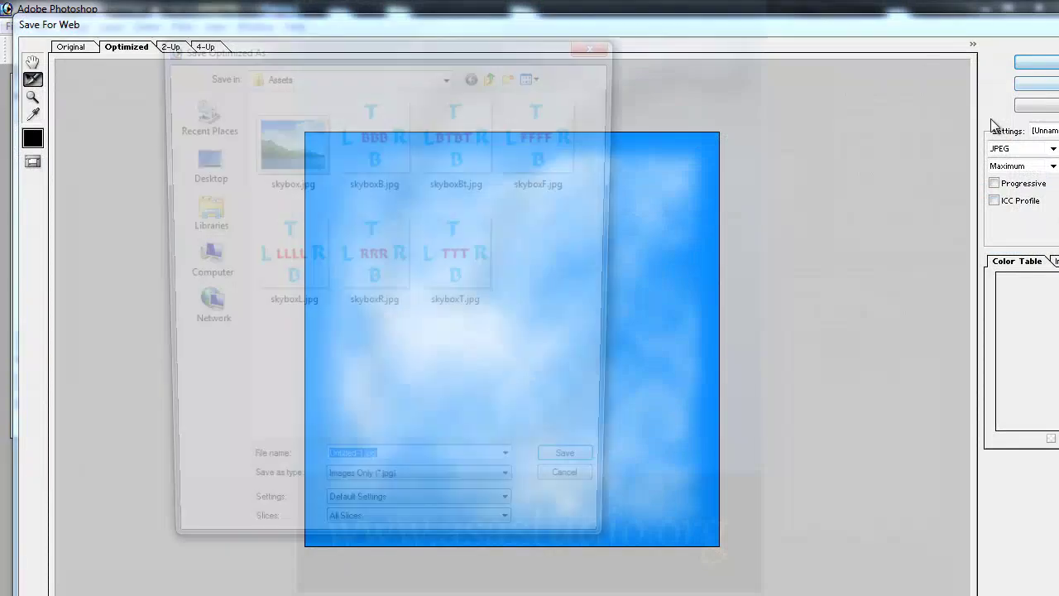
click(292, 150)
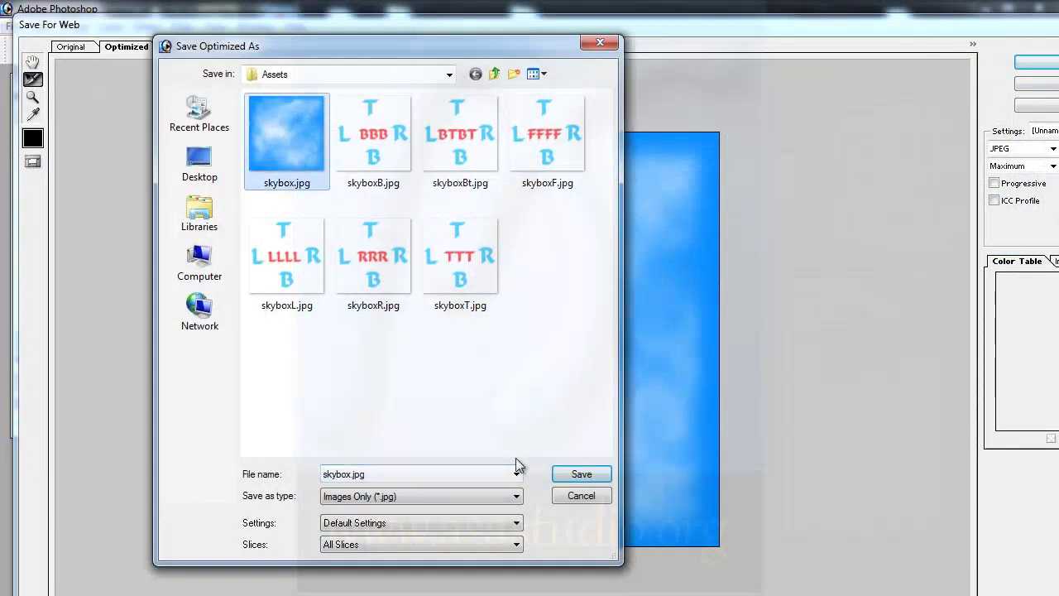
click(570, 472)
click(736, 224)
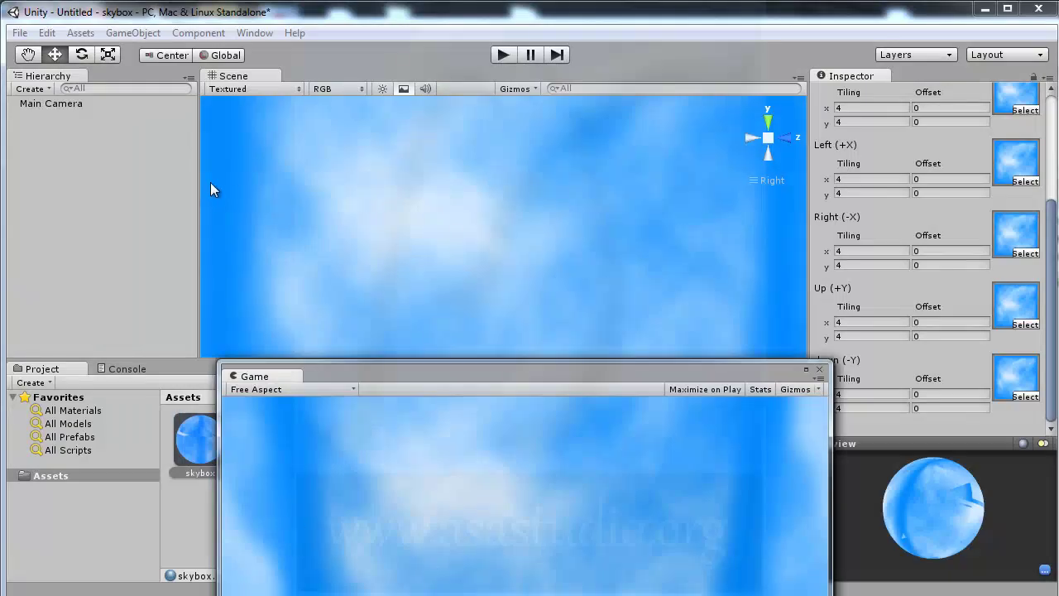
Switch to Unity and inspect the updated sky seams in the skybox material preview and Game window
drag(921, 510, 990, 497)
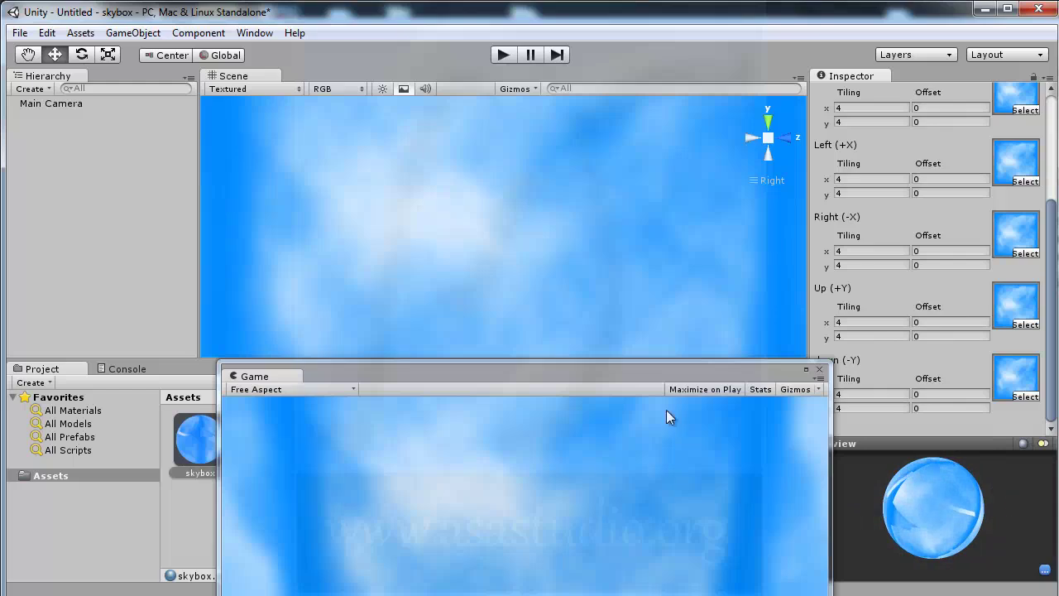
drag(486, 377, 414, 378)
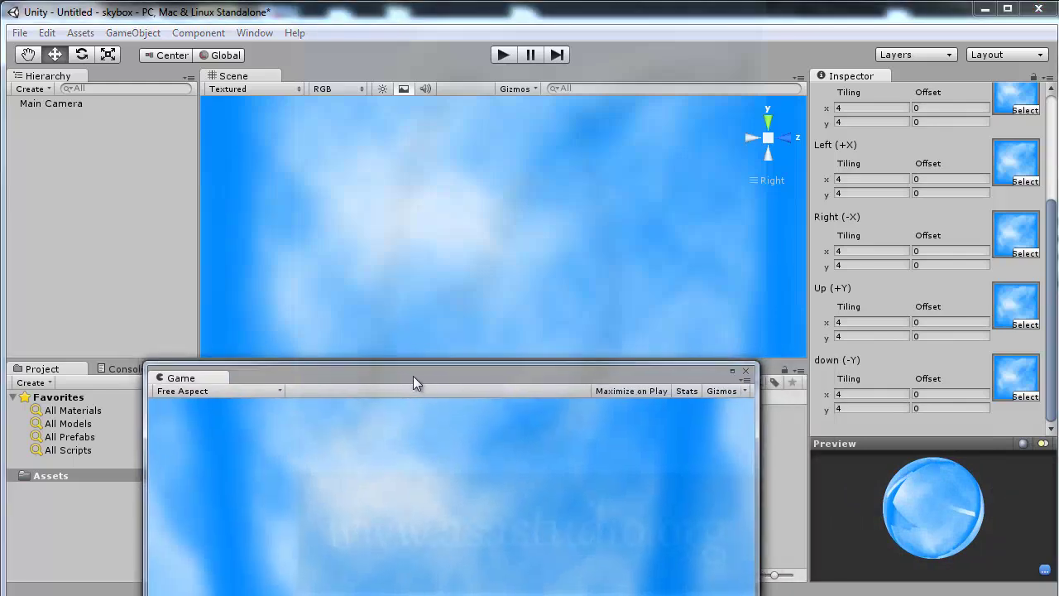
Open the recent Unity project tutorial_mobil
click(19, 33)
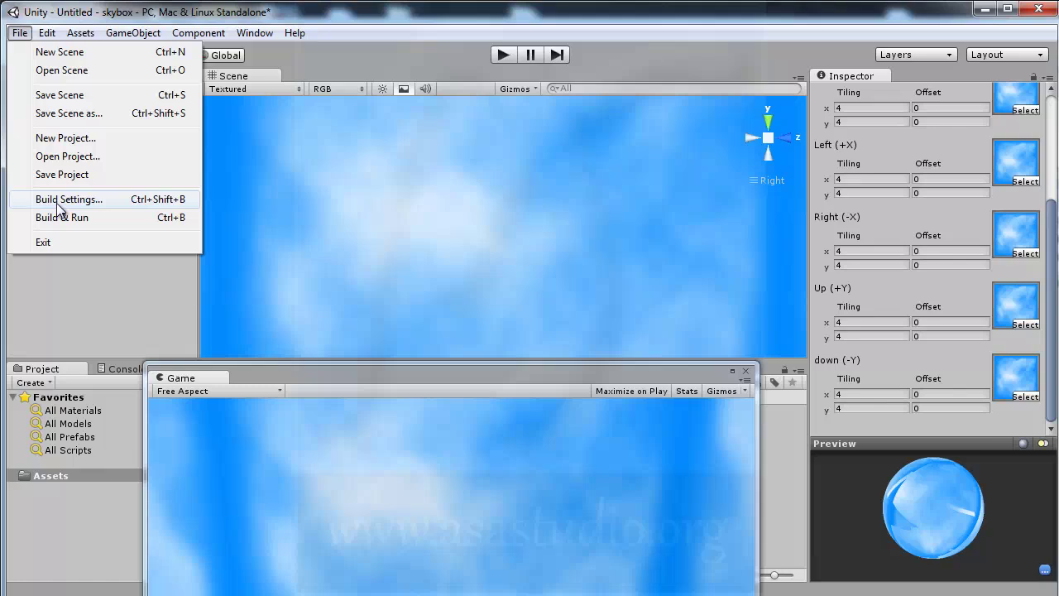
click(69, 156)
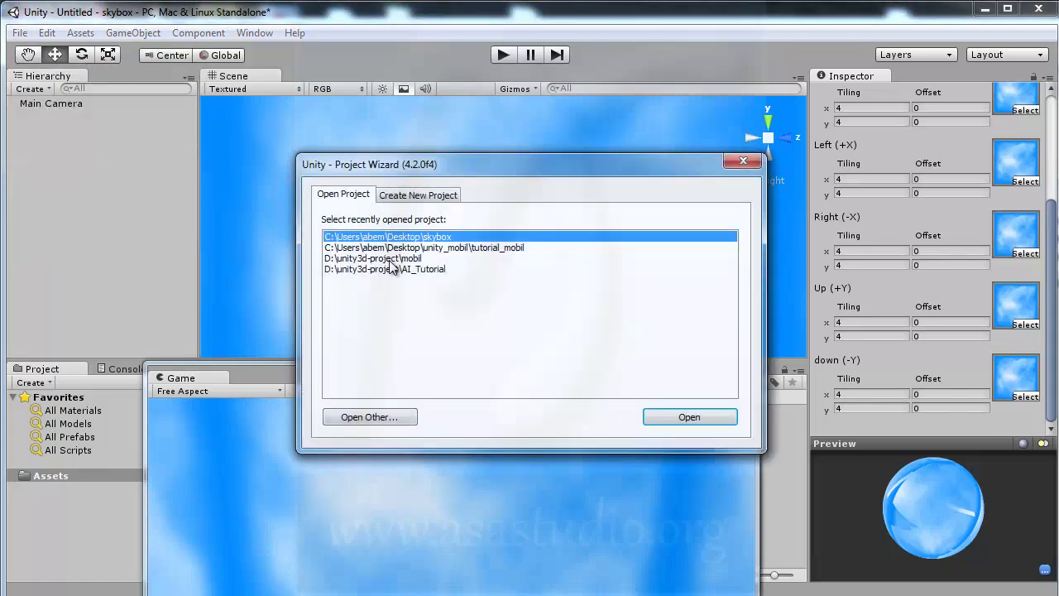
click(473, 247)
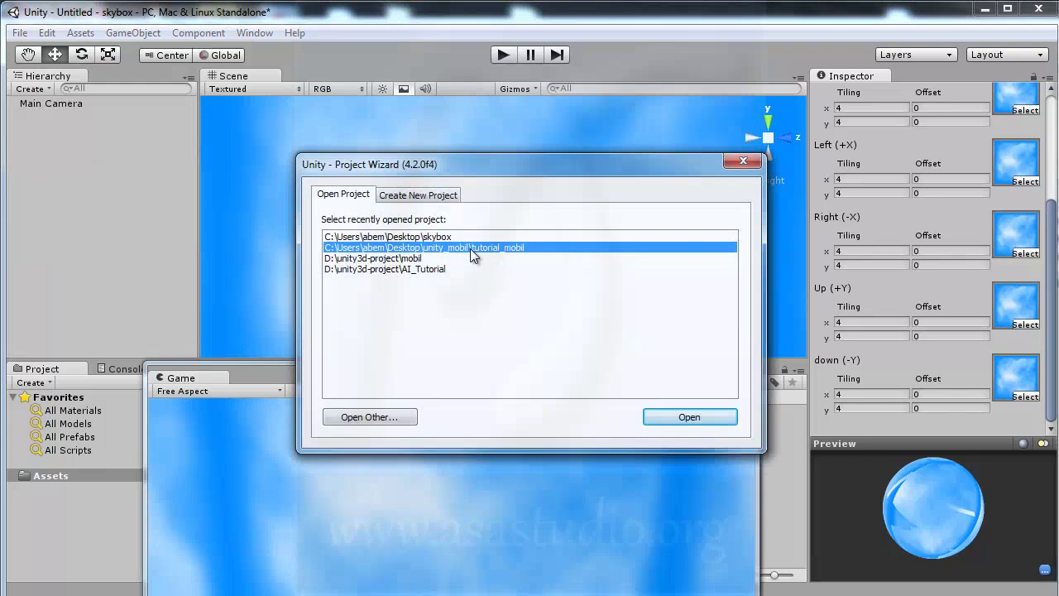
click(666, 416)
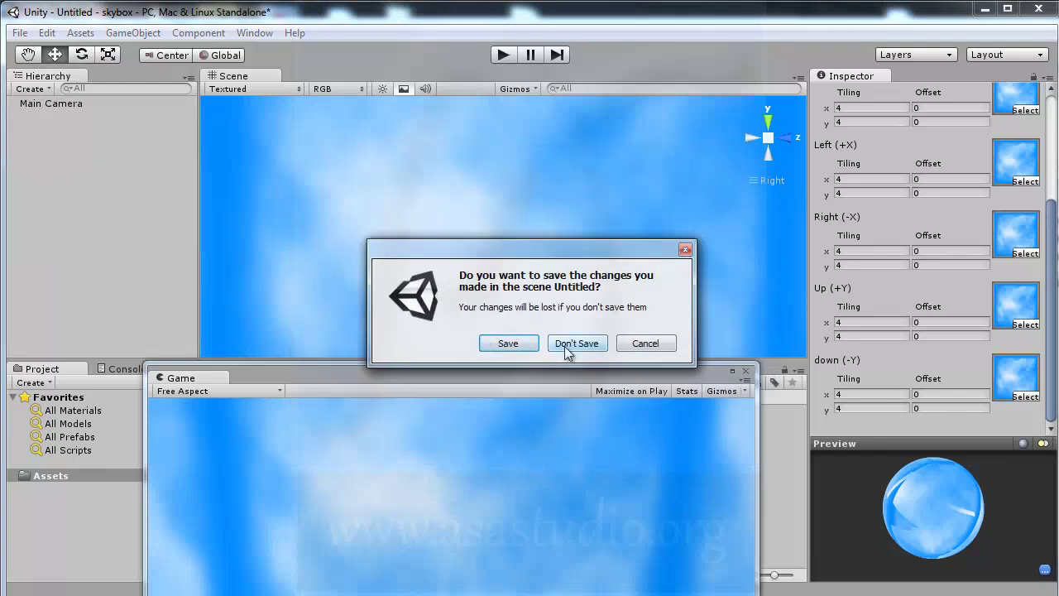
Save the untitled scene's changes as skybox in the skybox project's Assets folder
click(505, 344)
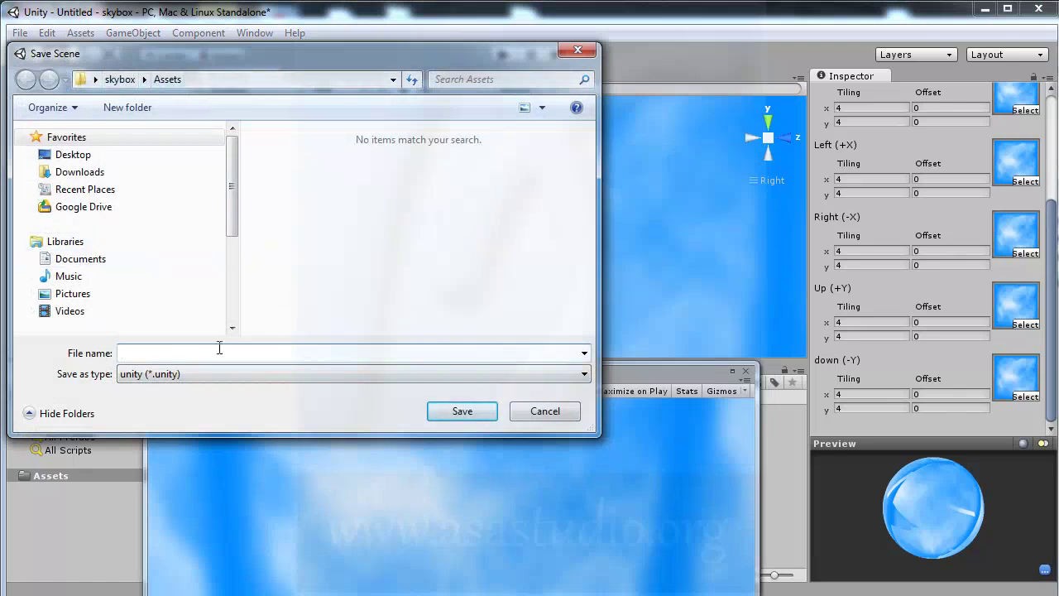
text(s)
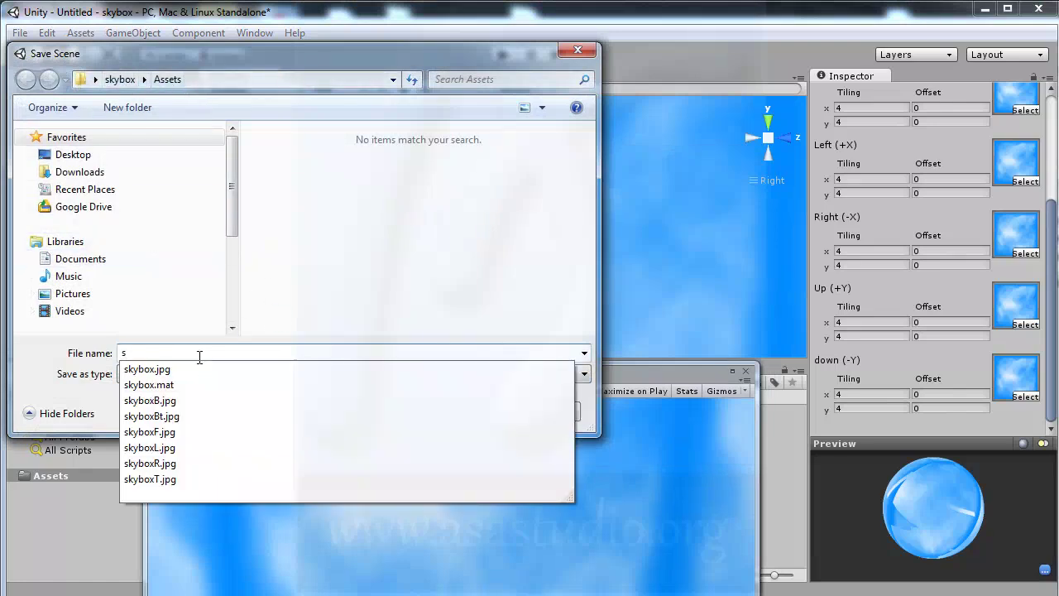
text(kybox)
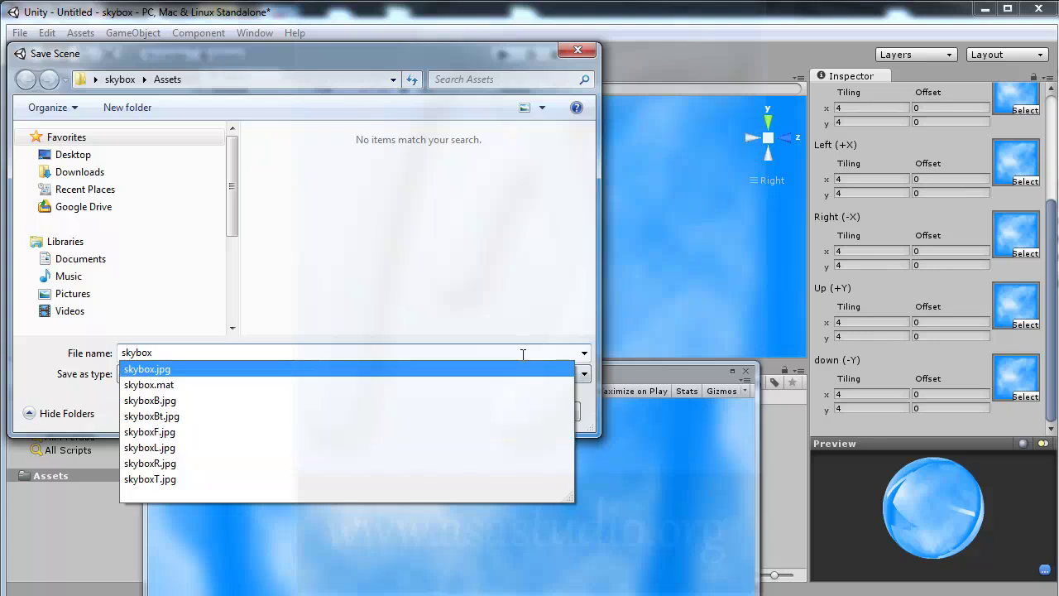
key(Return)
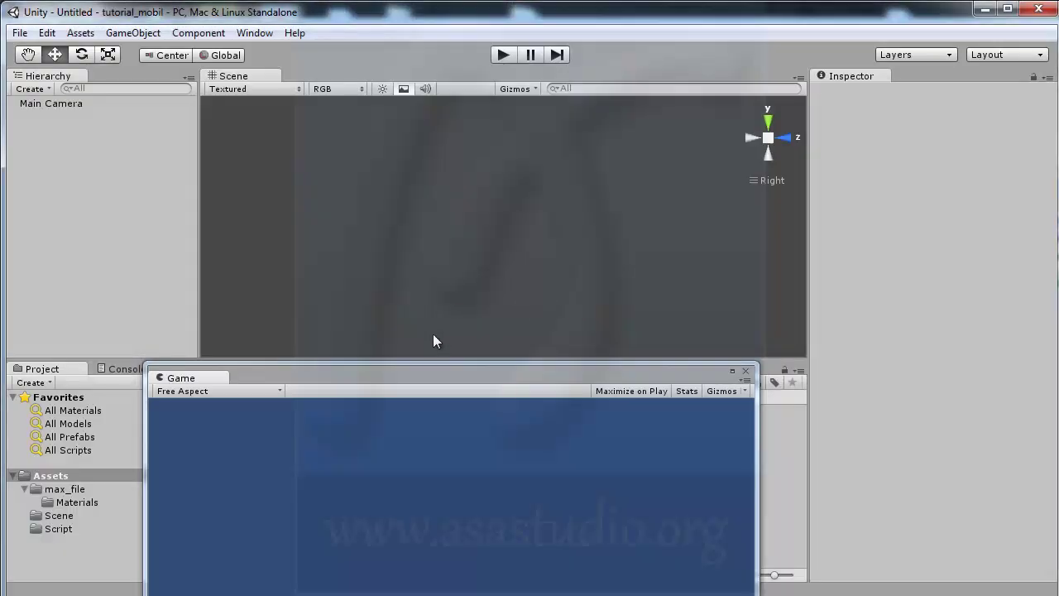
Open the Mobil1 scene from the project's Scene folder, moving the floating Game window aside
drag(428, 372, 669, 386)
click(50, 514)
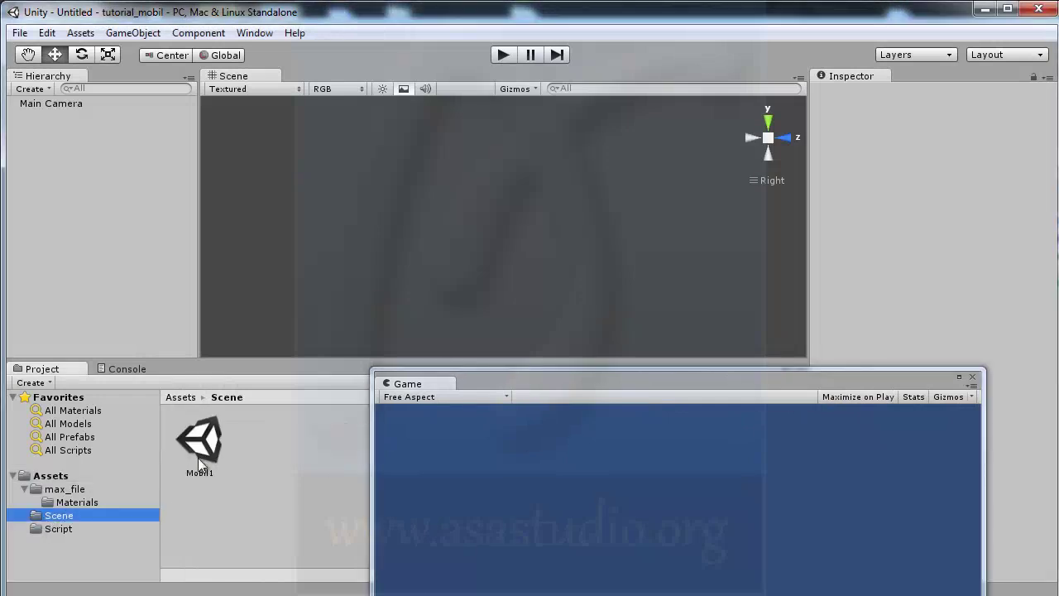
double_click(202, 442)
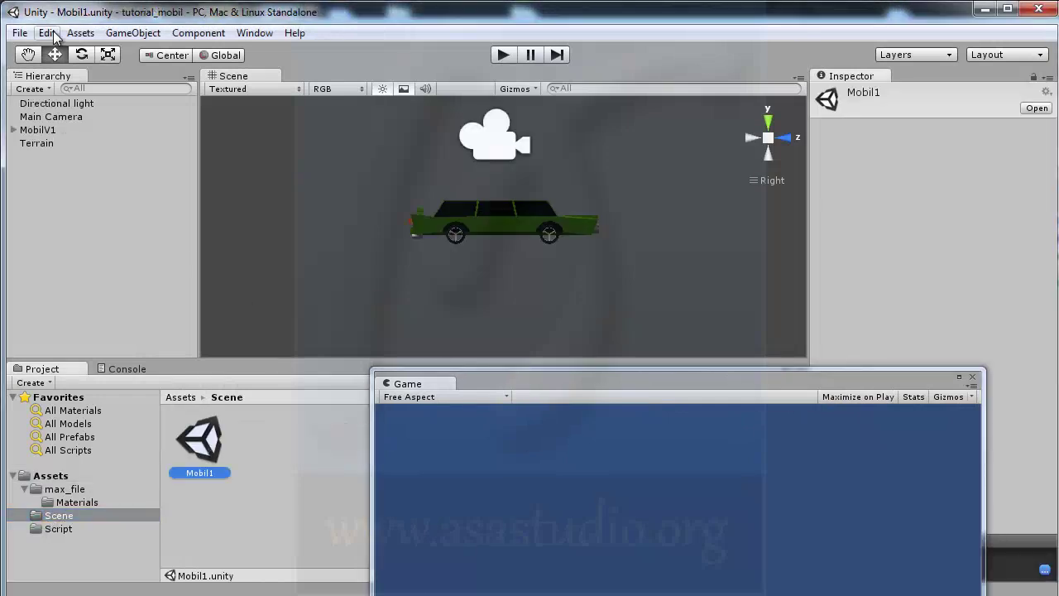
Create a new material in the Assets folder and name it skybox
click(48, 477)
right_click(193, 502)
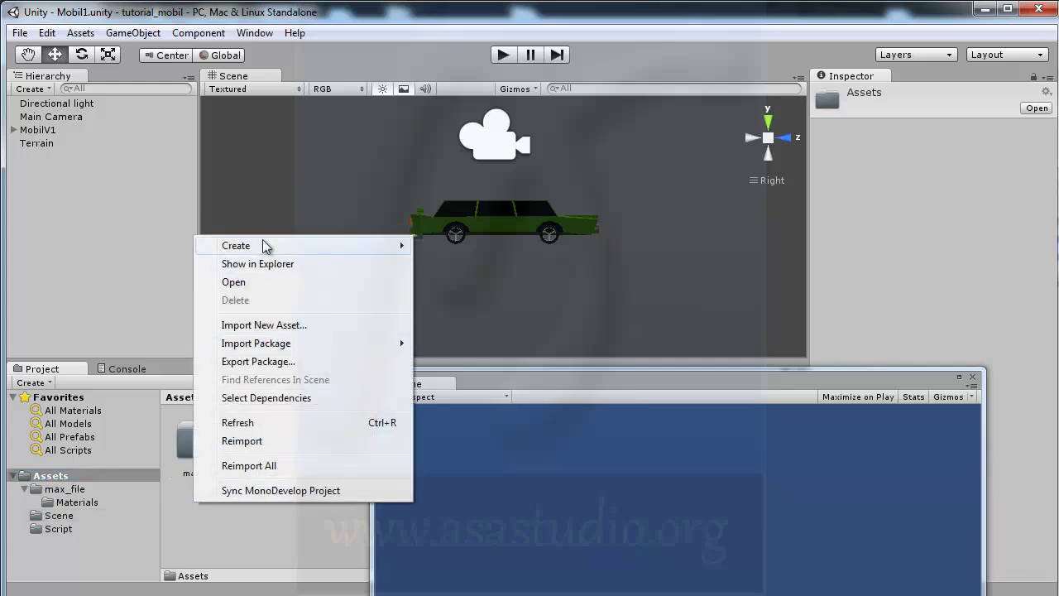
mouse_move(356, 250)
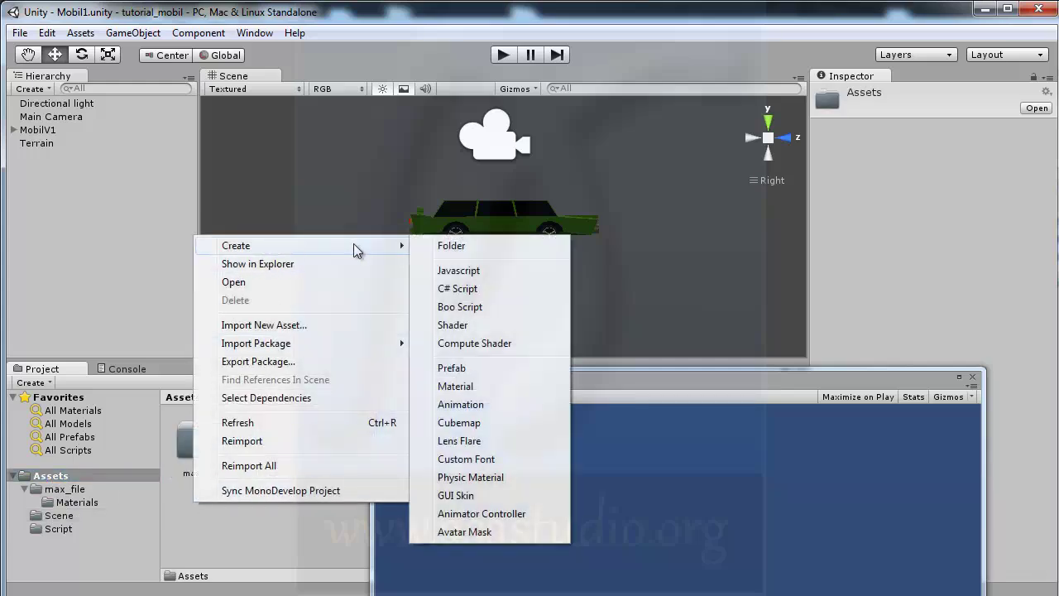
click(467, 386)
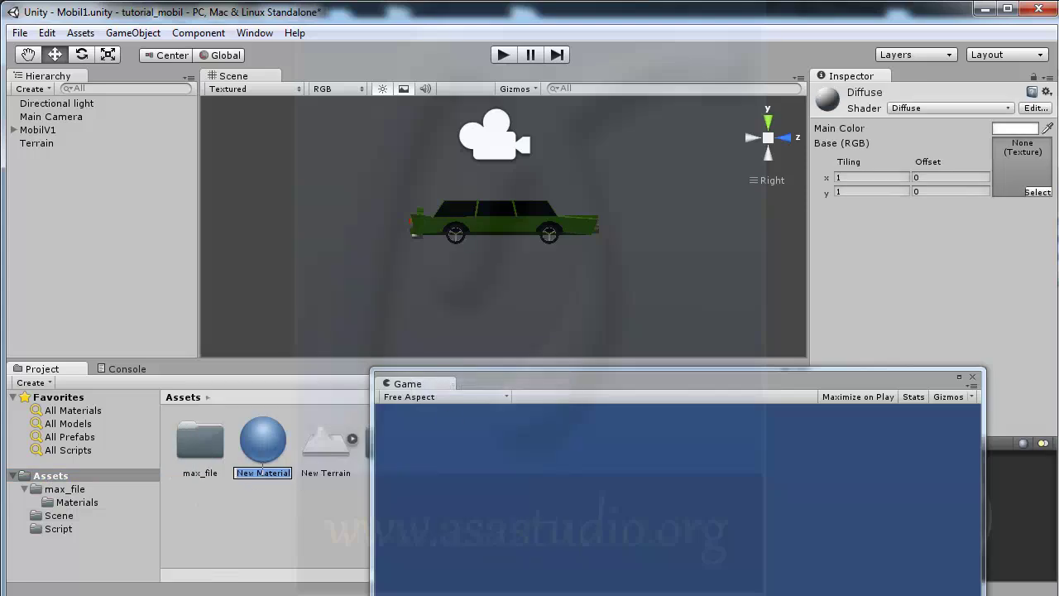
key(BackSpace)
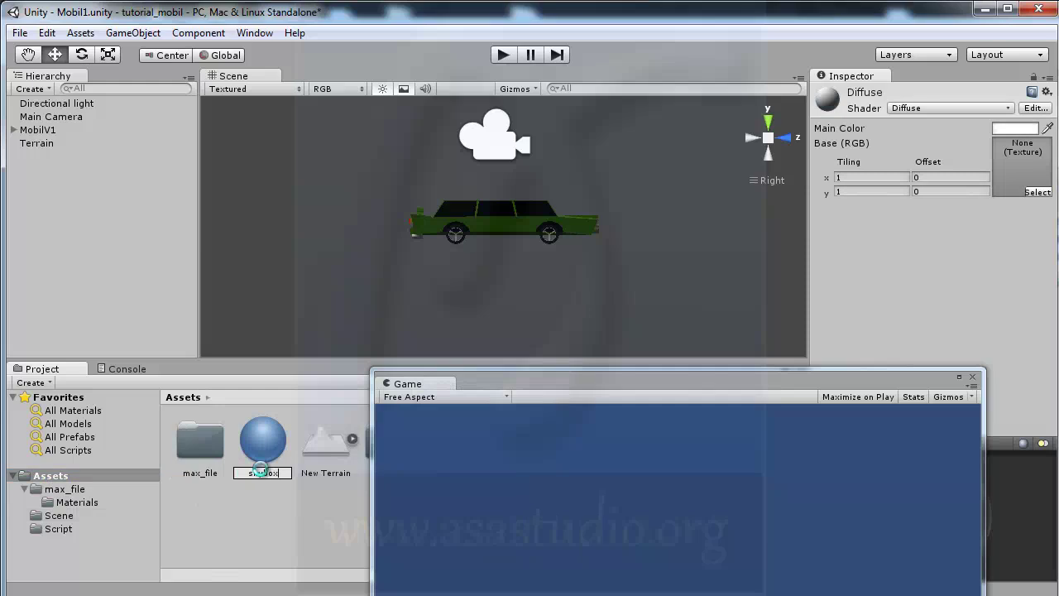
text(skybox)
key(Return)
Set the new skybox material's shader to RenderFX/Skybox, moving the Game window clear of the assets
drag(476, 380, 331, 576)
click(458, 441)
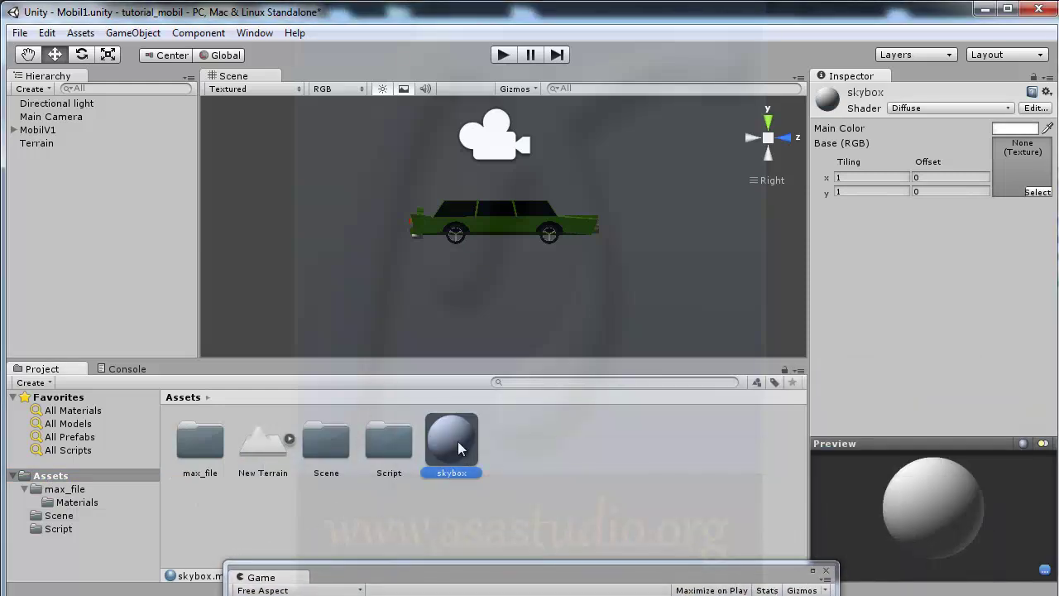
click(938, 108)
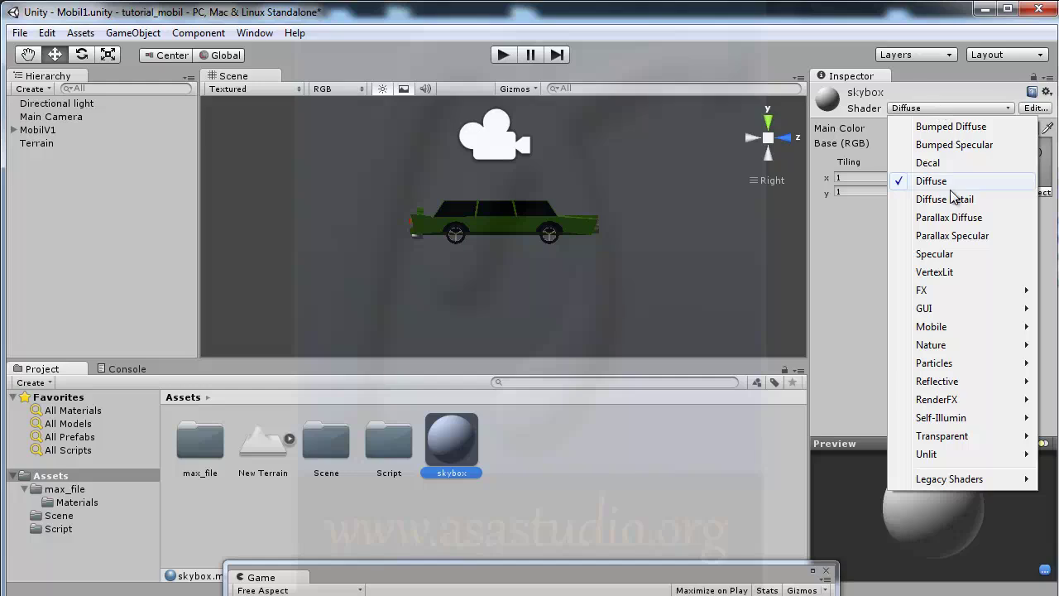
mouse_move(975, 405)
click(1047, 398)
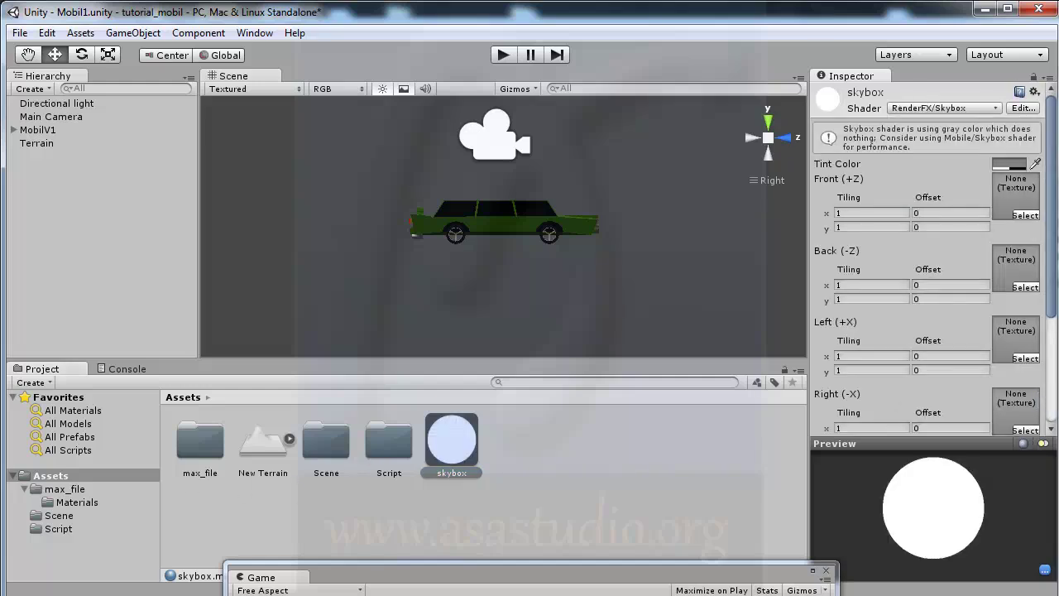
Switch to Windows Explorer, preview skybox.jpg in the skybox project's Assets folder, and copy the file
click(116, 577)
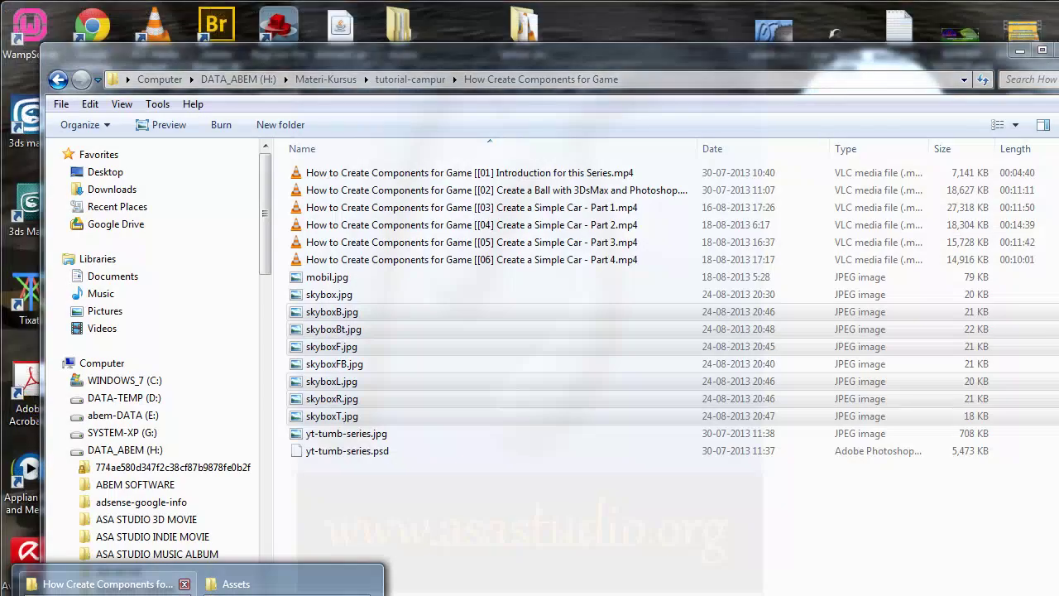
click(248, 577)
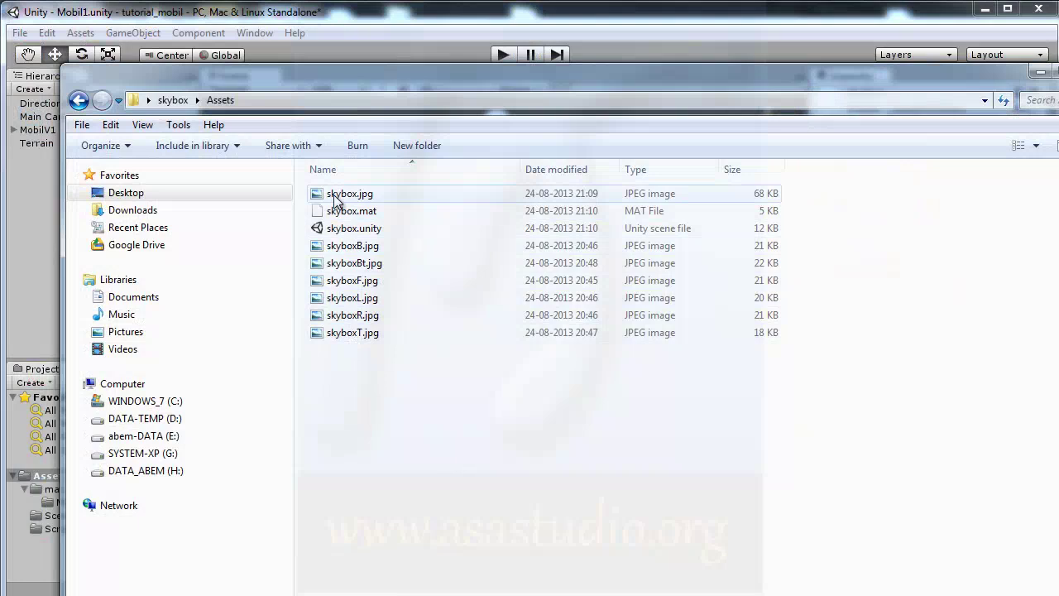
click(335, 201)
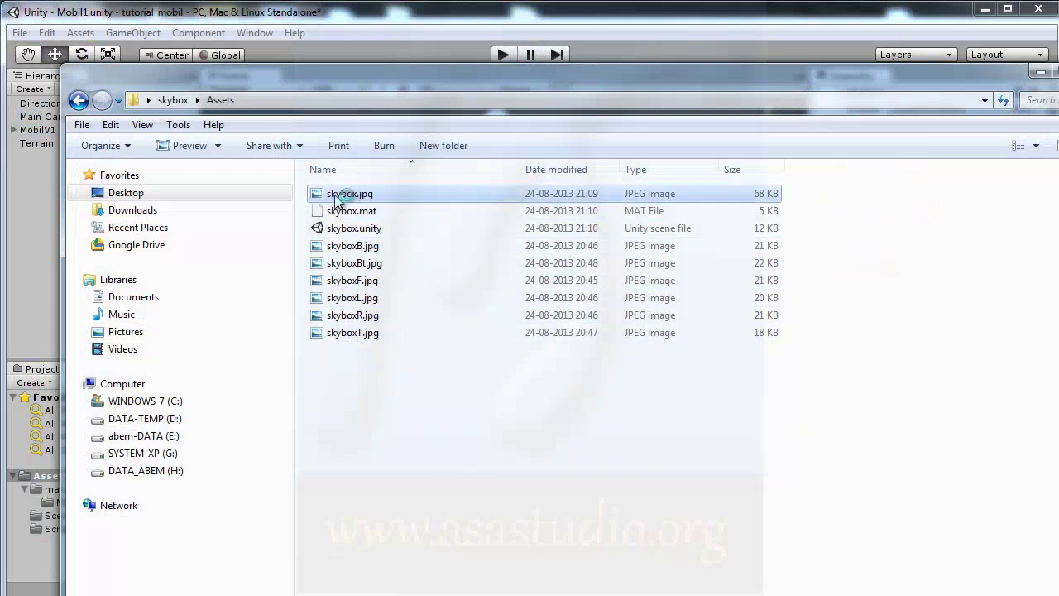
double_click(335, 197)
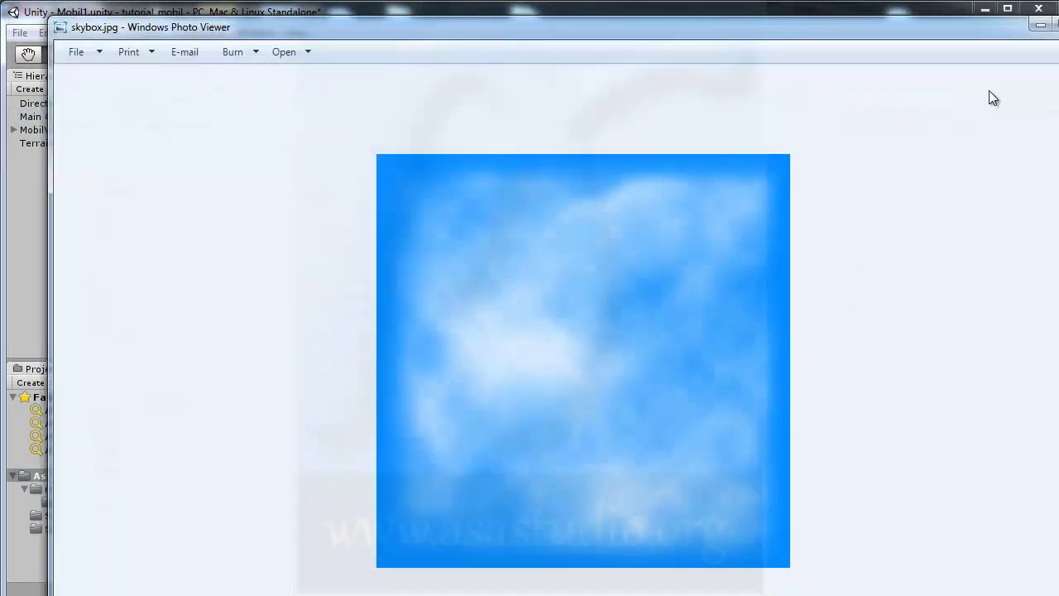
key(alt+F4)
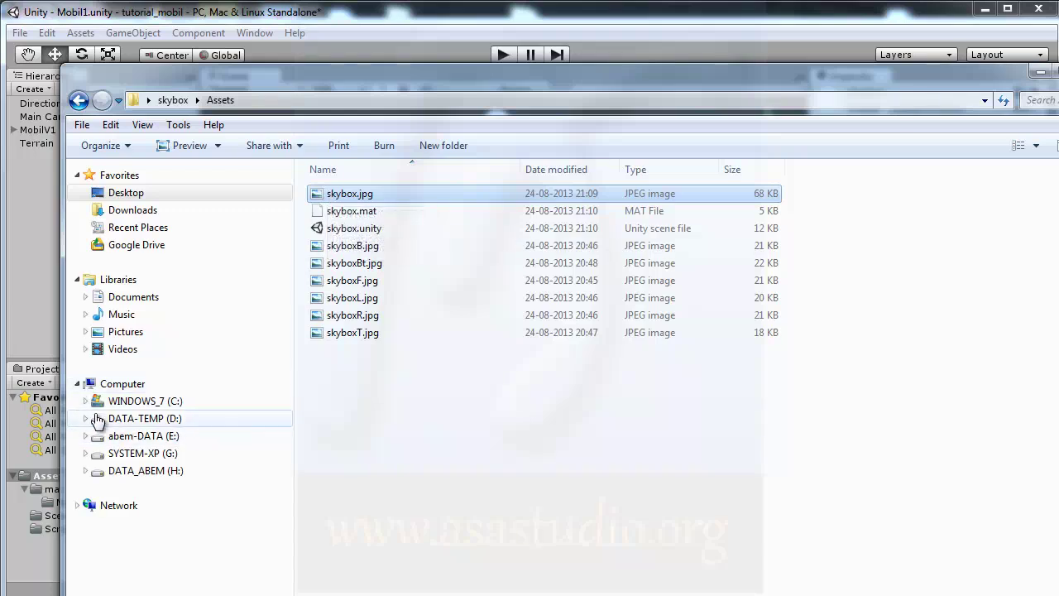
Paste skybox.jpg into the Assets folder of tutorial_mobil, inside the desktop folder unity_mobil
click(124, 193)
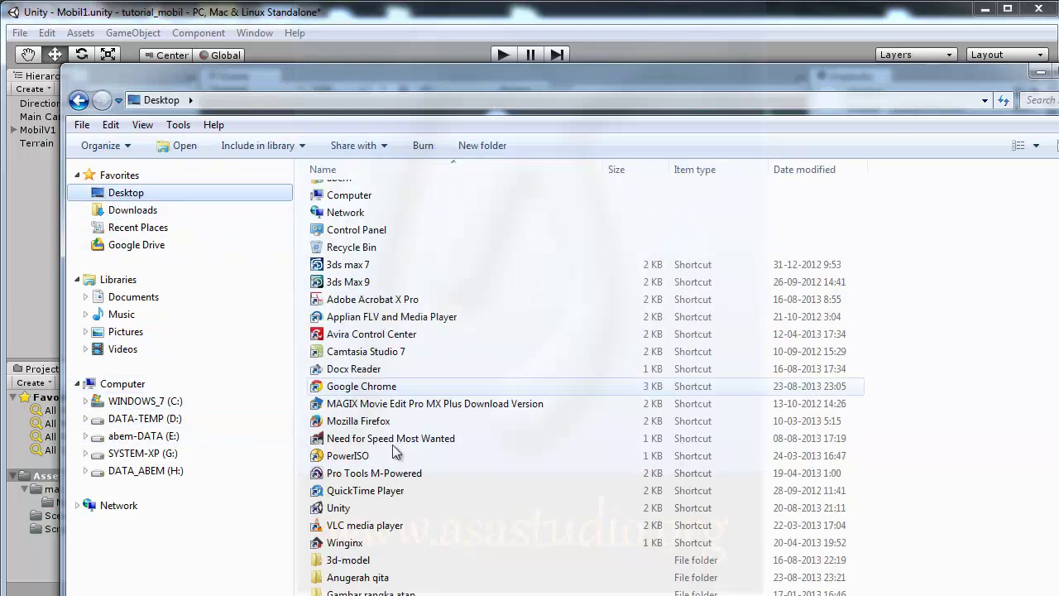
scroll(406, 587, down, 3)
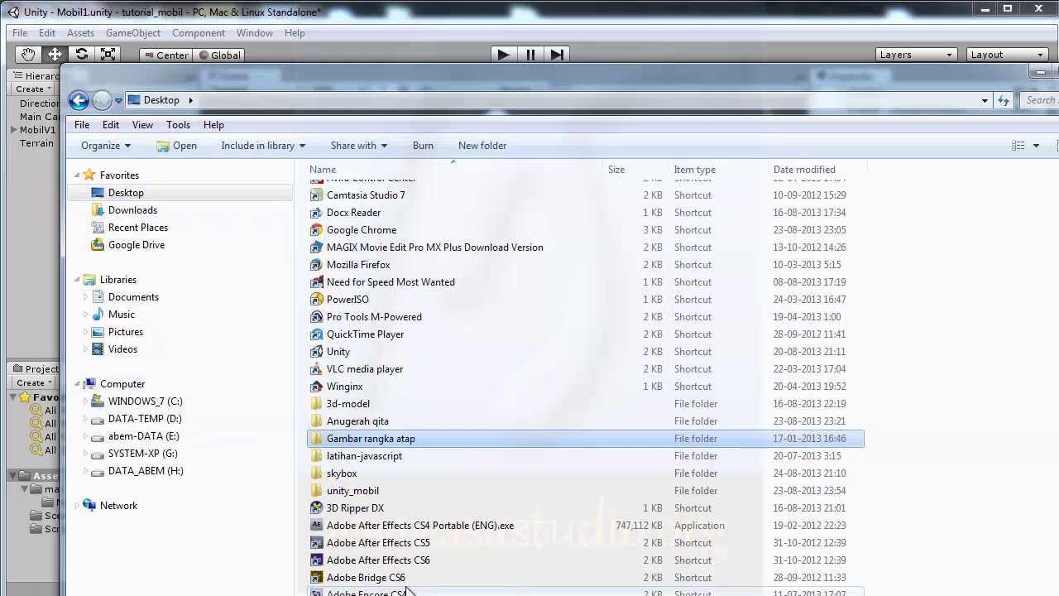
click(355, 491)
double_click(356, 493)
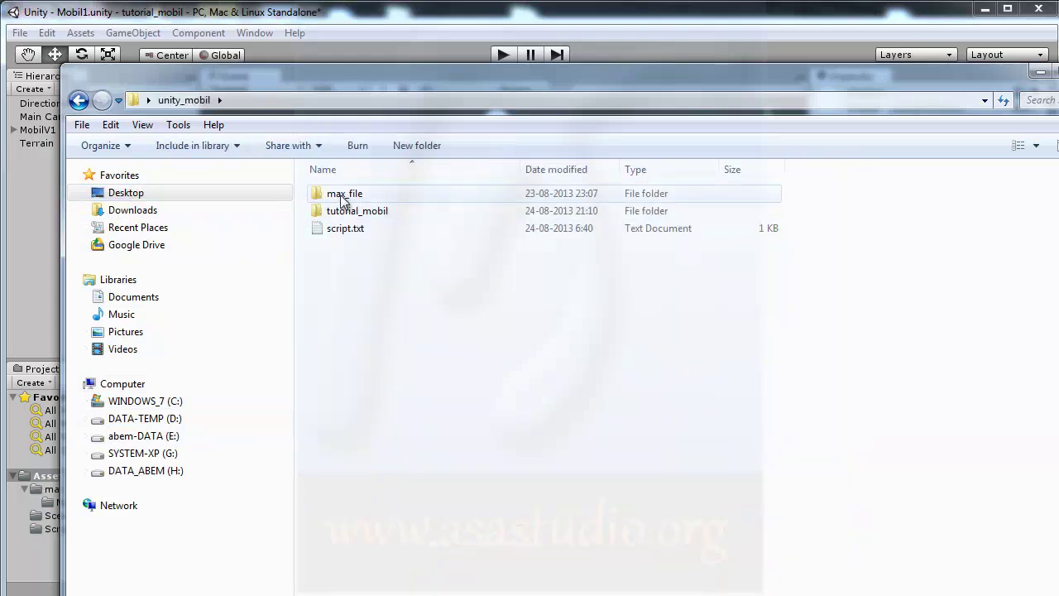
double_click(352, 210)
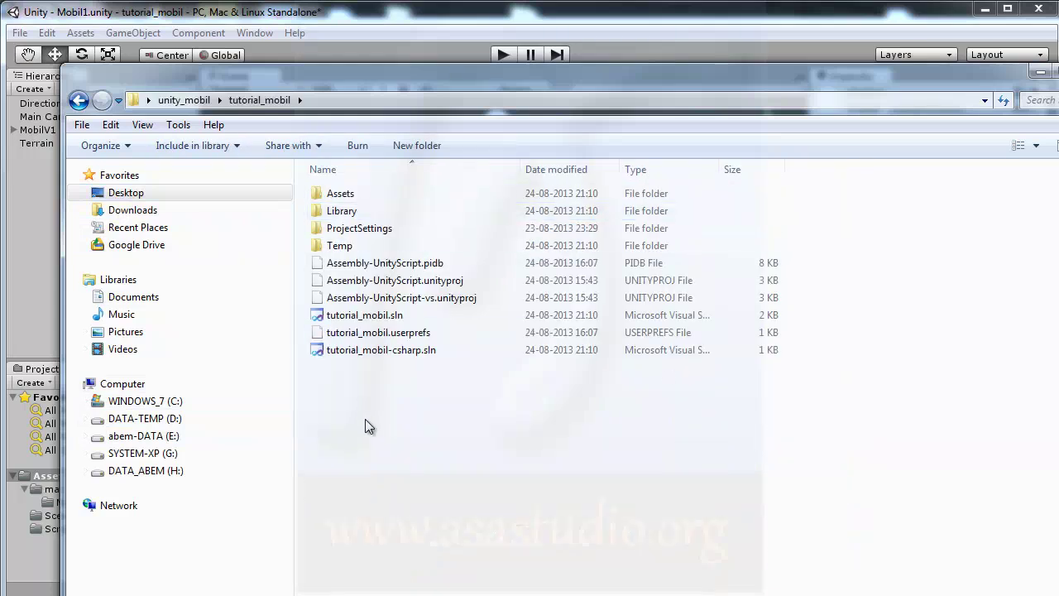
double_click(341, 193)
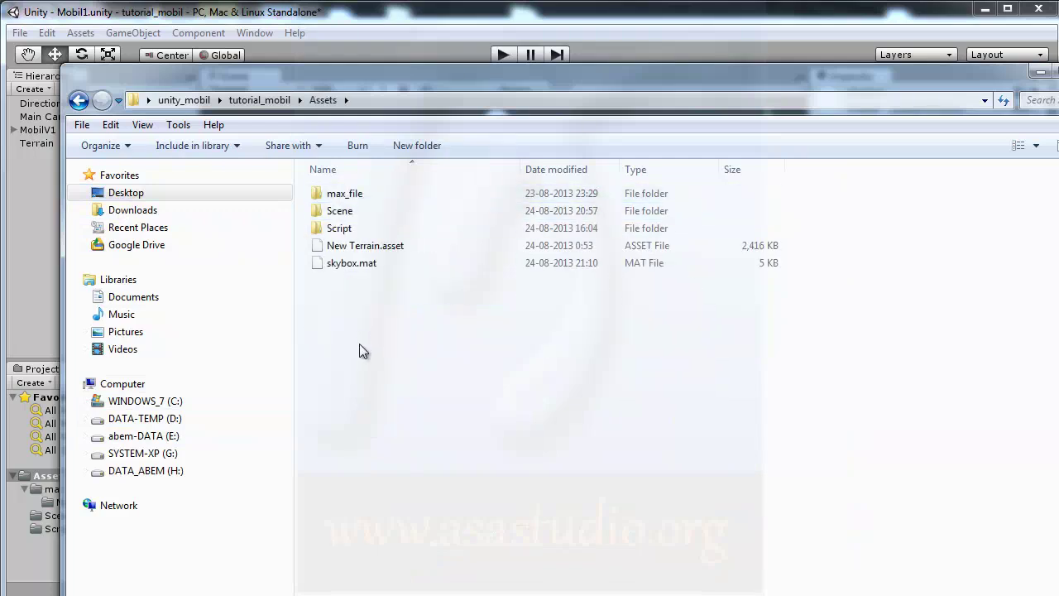
key(ctrl+v)
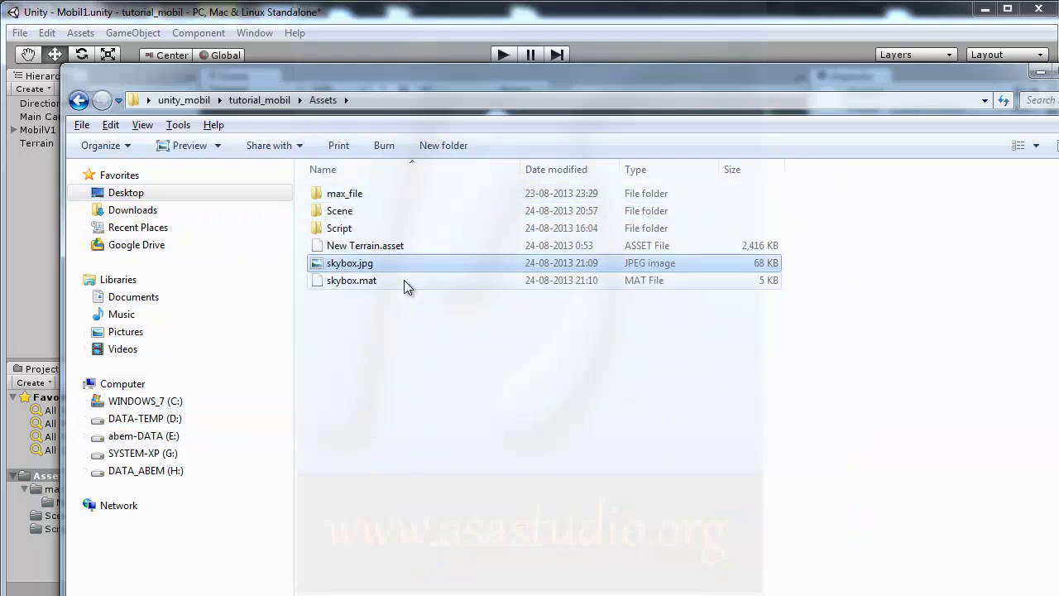
Switch to Unity and assign the skybox texture to the material's Front, Back, Left and Right sides
click(462, 14)
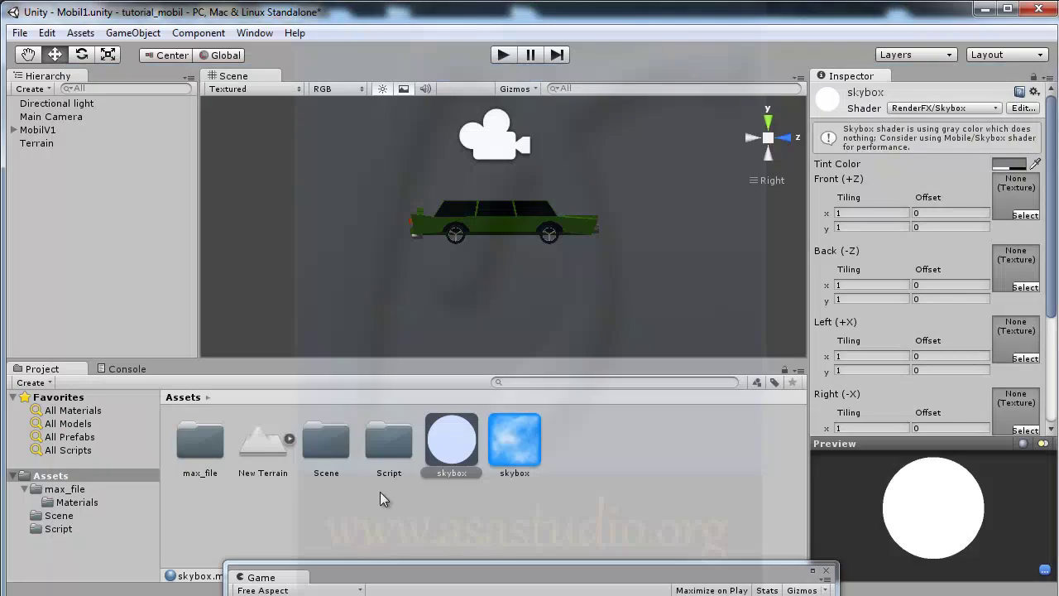
drag(508, 445, 1019, 199)
drag(517, 456, 1017, 268)
click(522, 451)
drag(522, 452, 1014, 346)
drag(533, 444, 1016, 409)
Assign the skybox texture to the material's Up and down sides
scroll(1055, 302, down, 5)
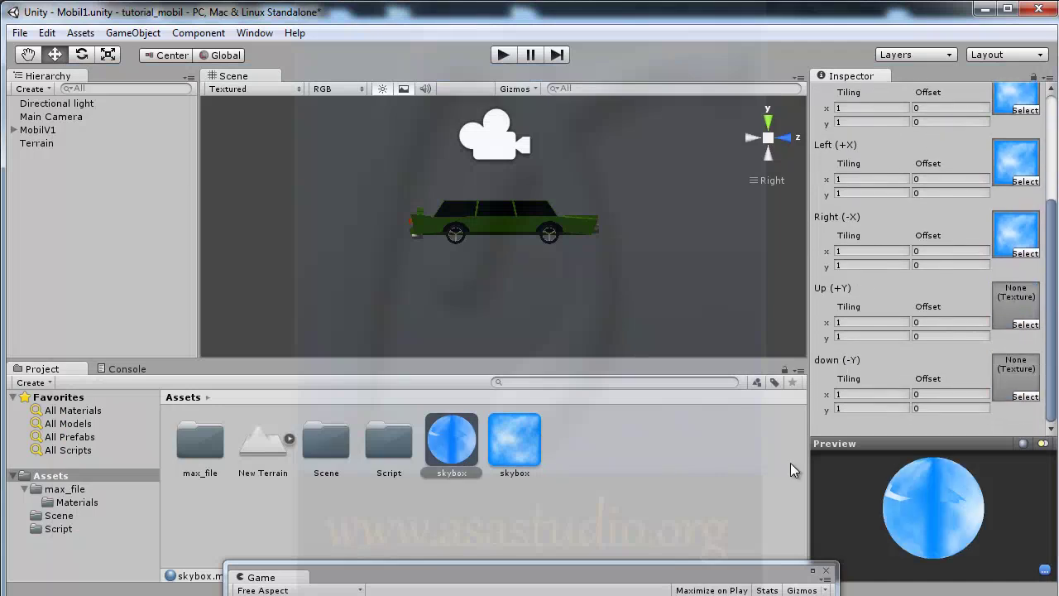
drag(521, 453, 1017, 311)
click(507, 451)
drag(507, 451, 1014, 385)
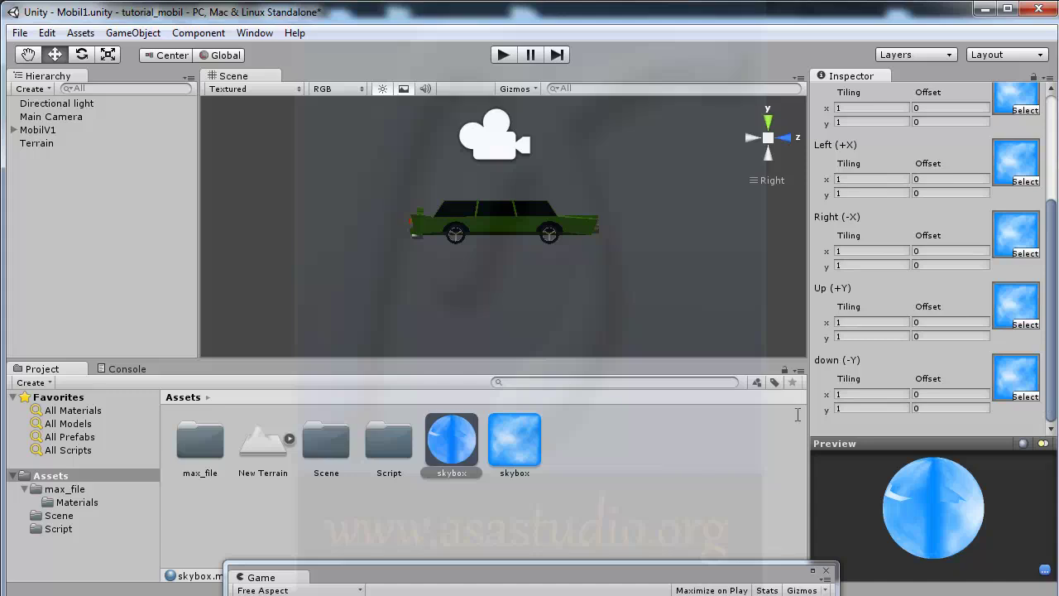
Assign the skybox material as the Skybox Material in the scene's Render Settings
click(48, 33)
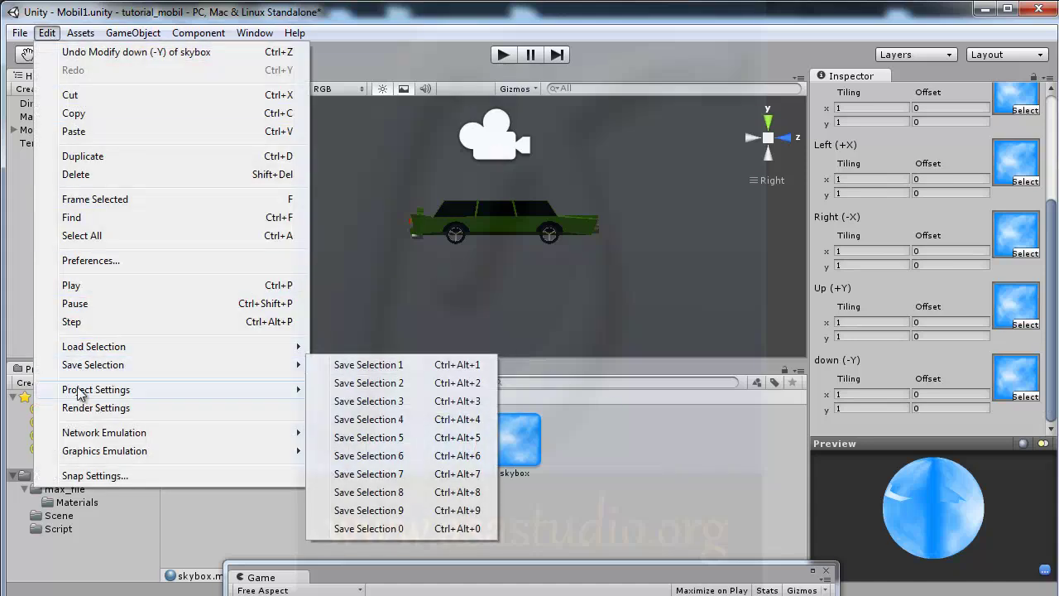
click(83, 407)
drag(461, 444, 959, 232)
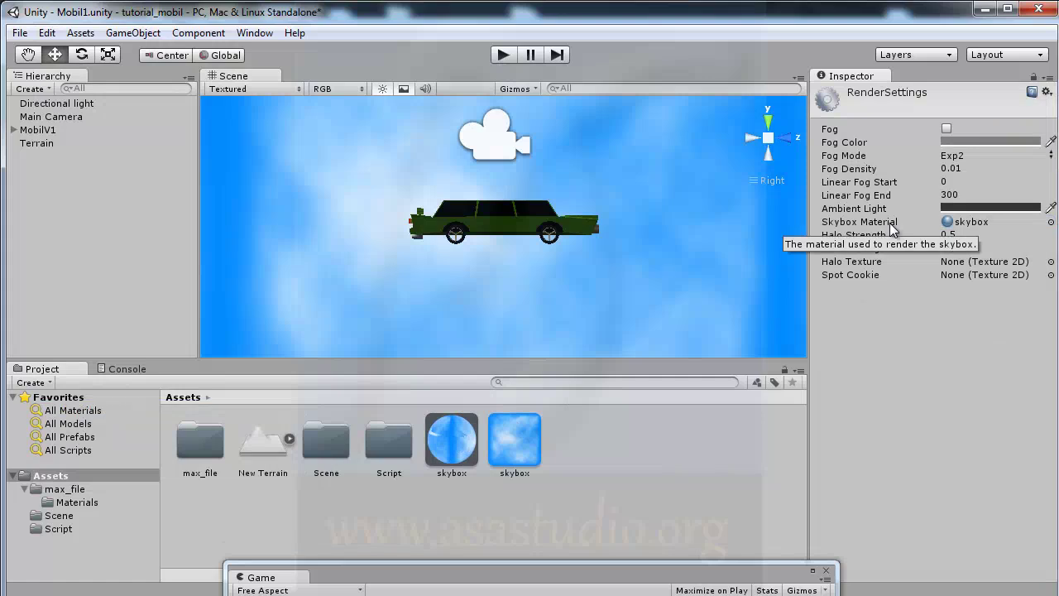
Play the scene with the Game window in view and drive the car around to examine the sky
click(503, 54)
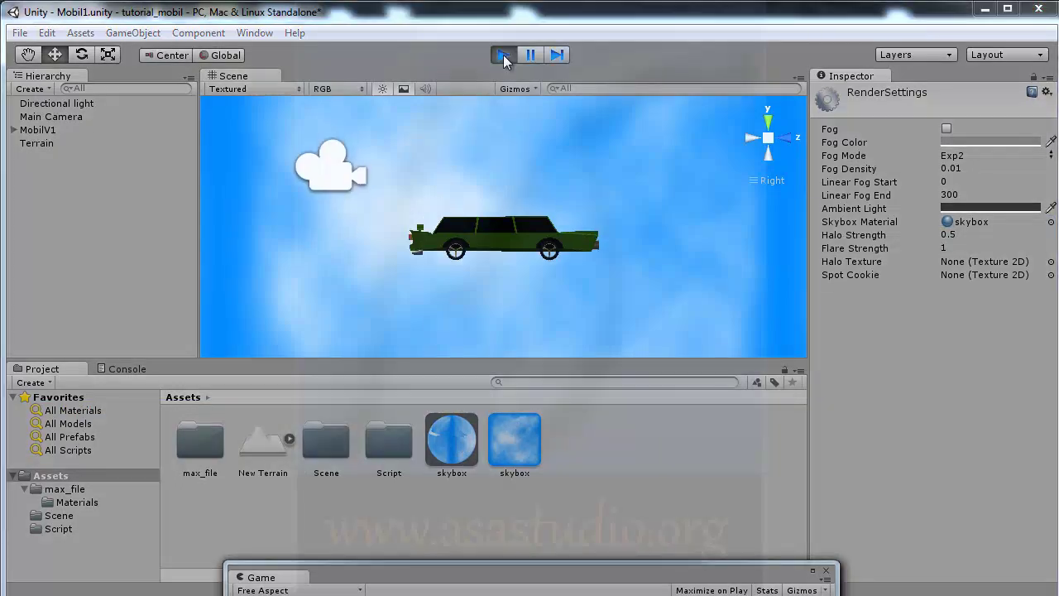
drag(520, 585, 444, 194)
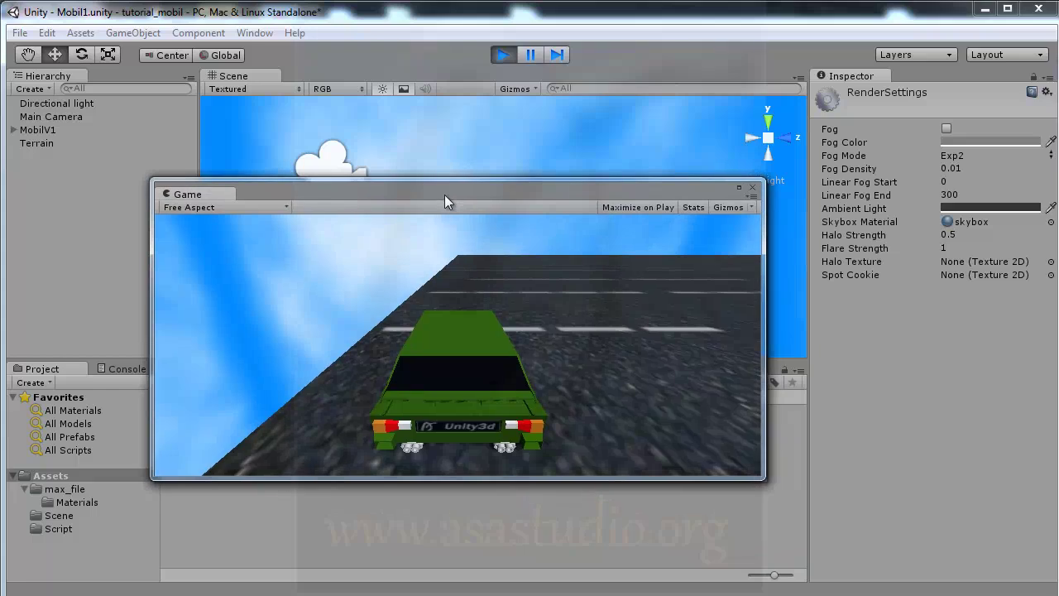
key(Up)
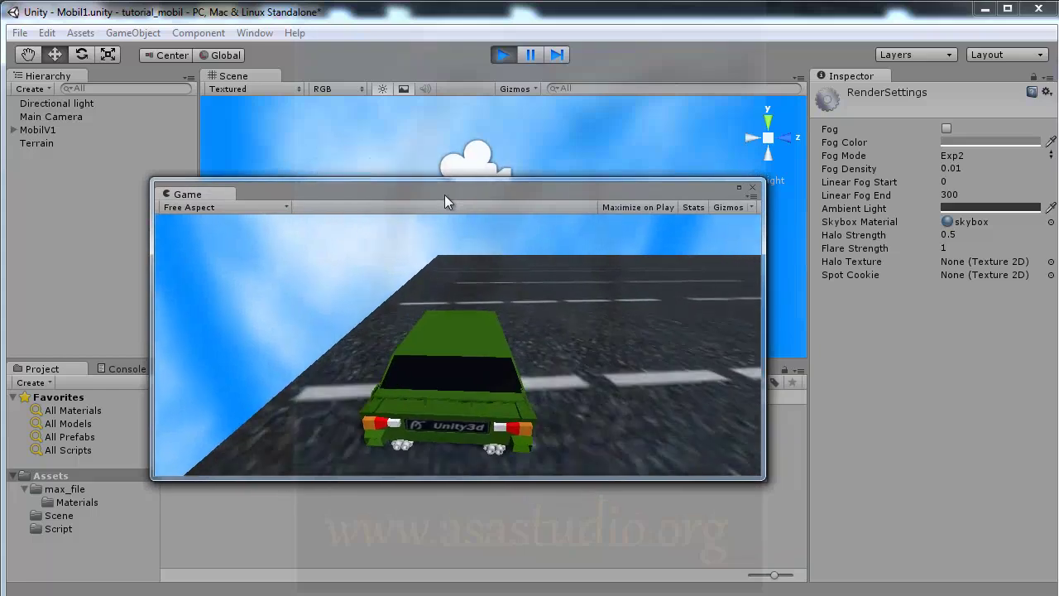
key(Left)
key(Right)
key(Right)
key(Left)
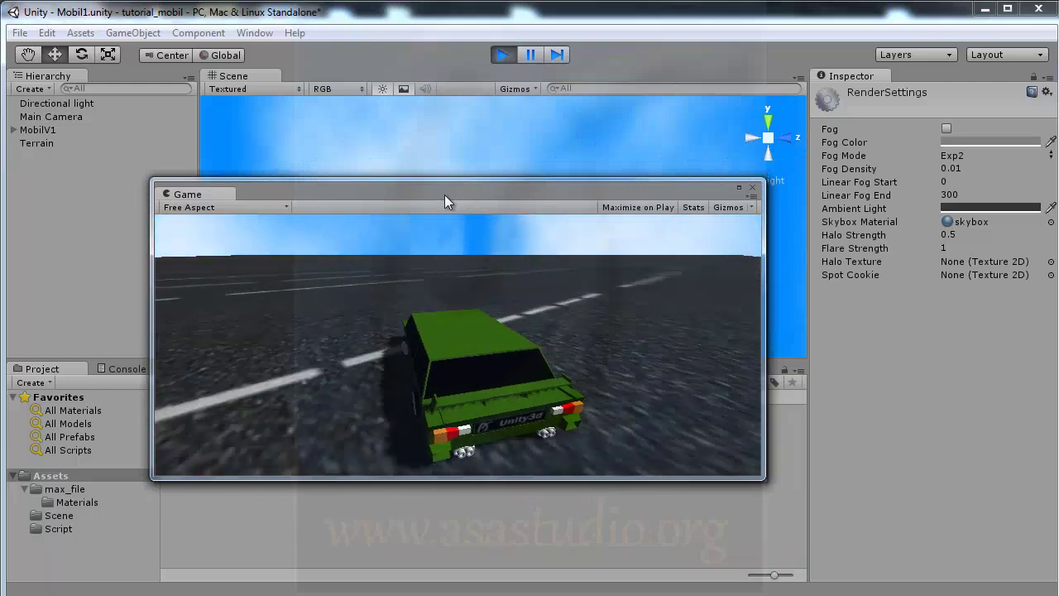
key(Right)
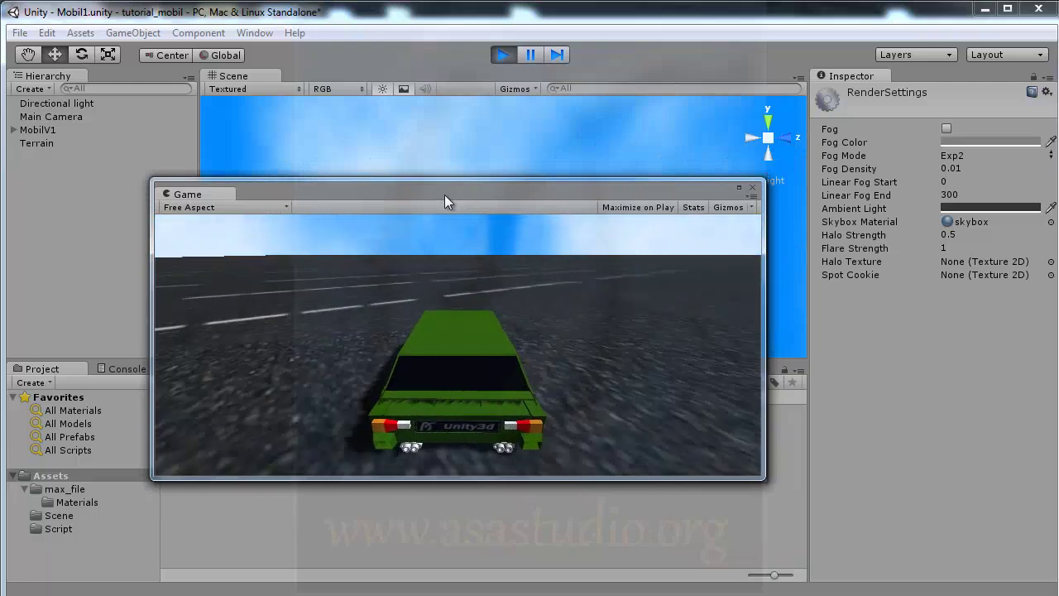
key(Left)
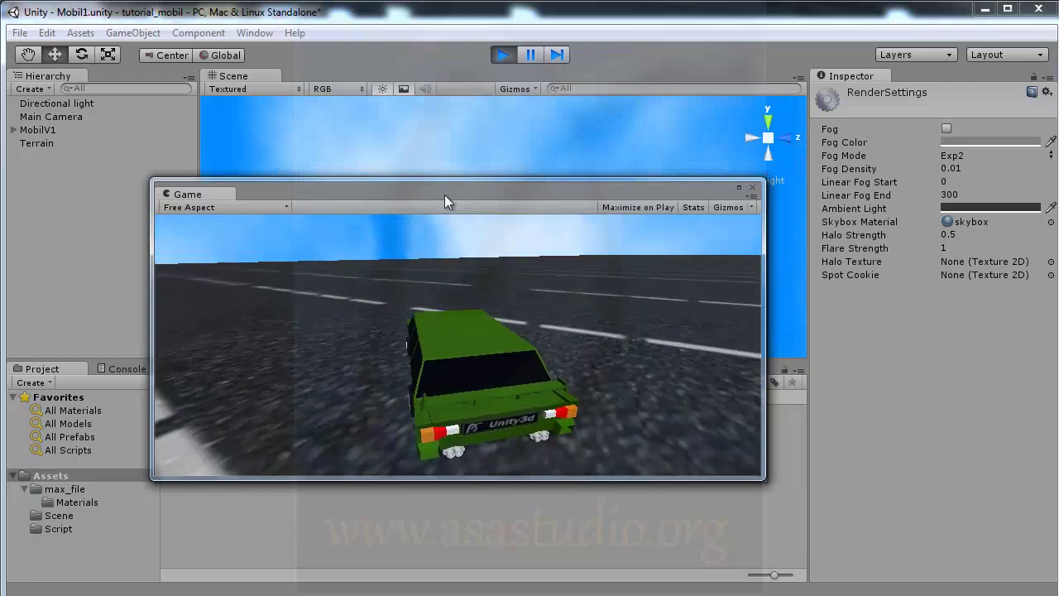
key(Right)
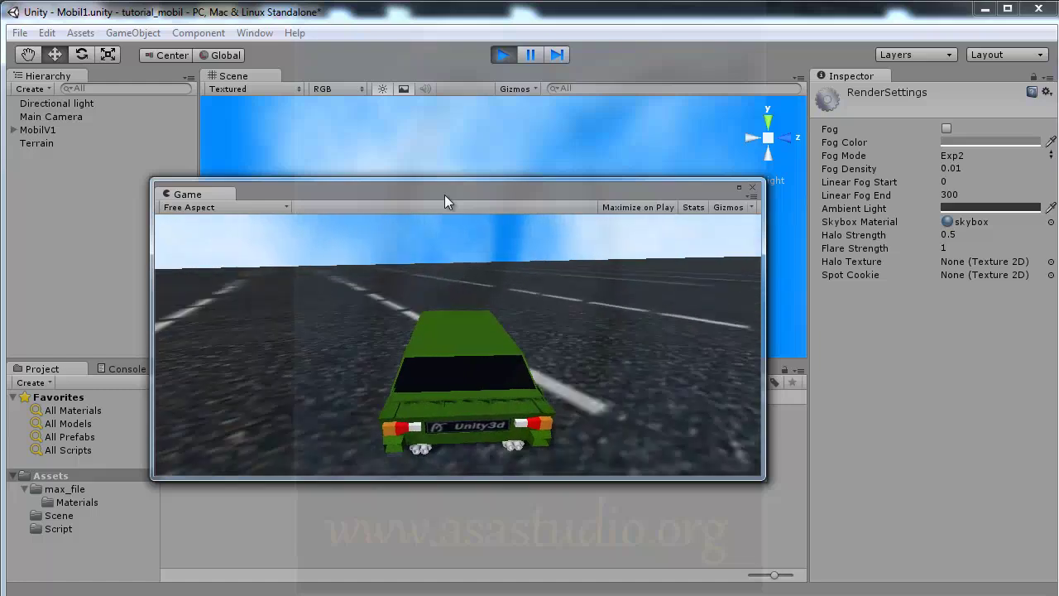
key(Right)
key(Right)
key(Right)
key(Right)
key(Left)
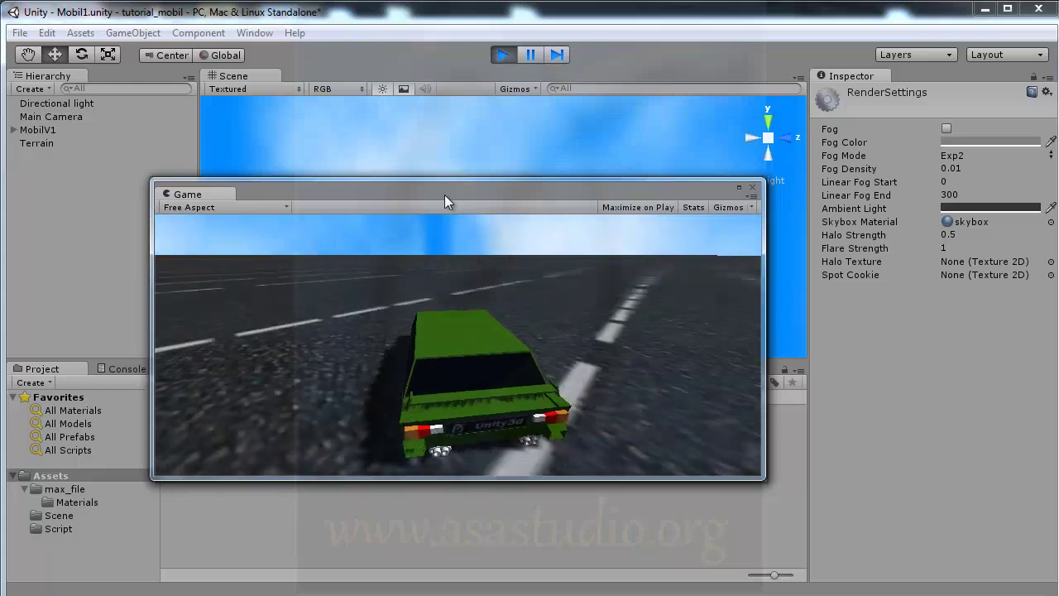
key(Right)
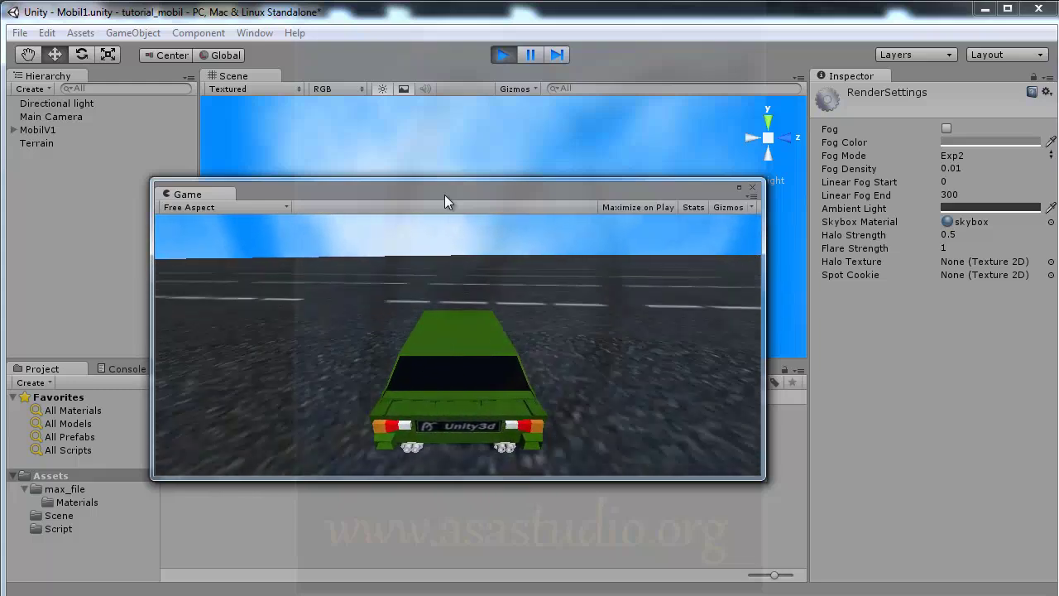
key(Right)
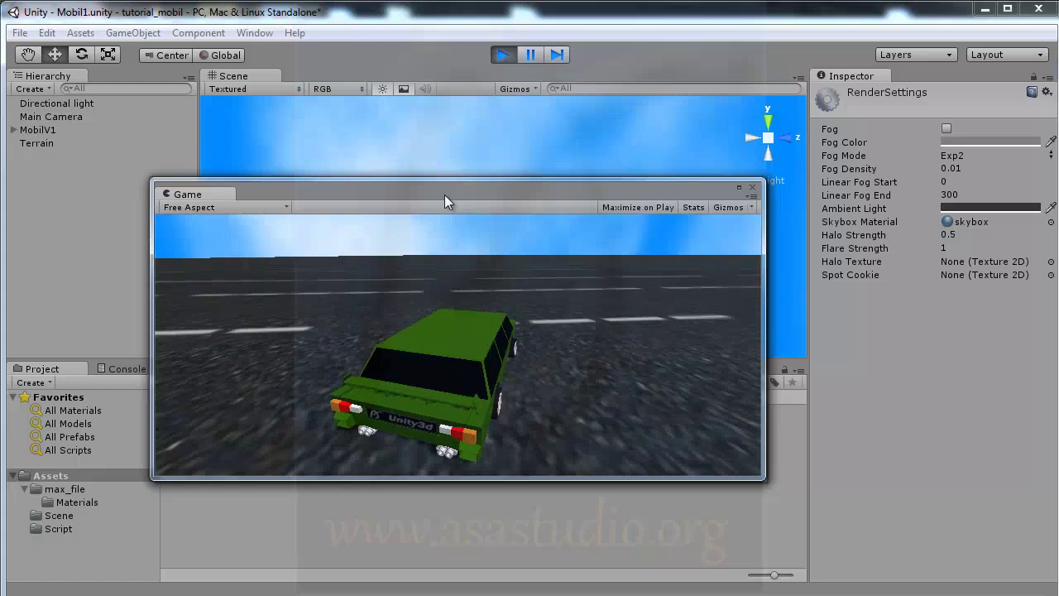